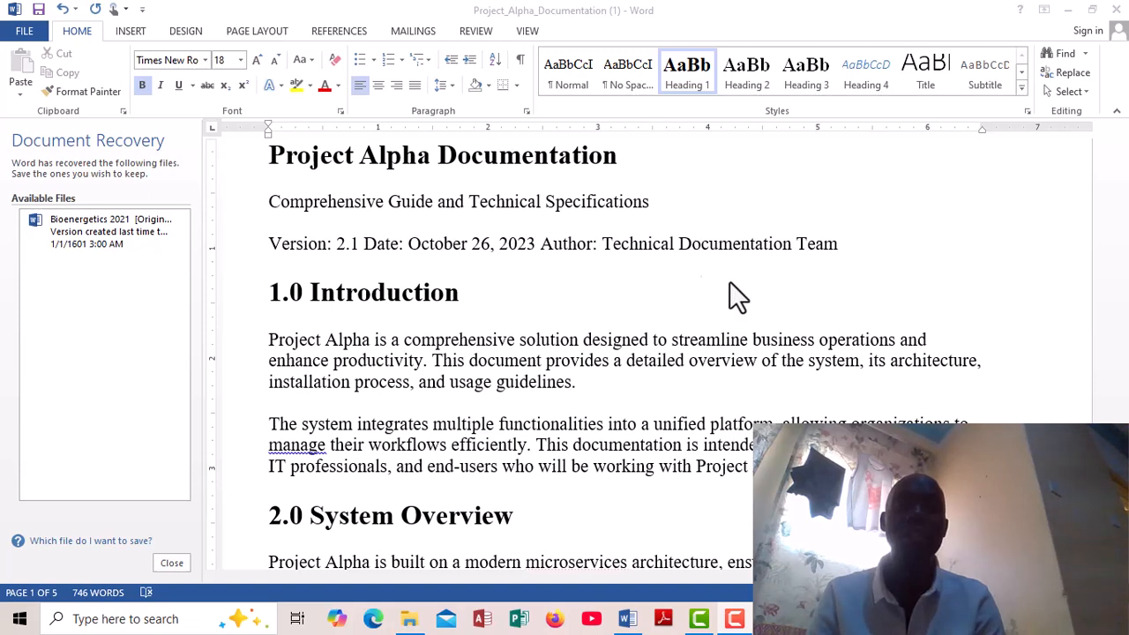
- Modify the Heading 1 style from the document title, keeping it bold and applying it to new documents based on this template
{"action": "left_click", "coordinate": [264, 156]}
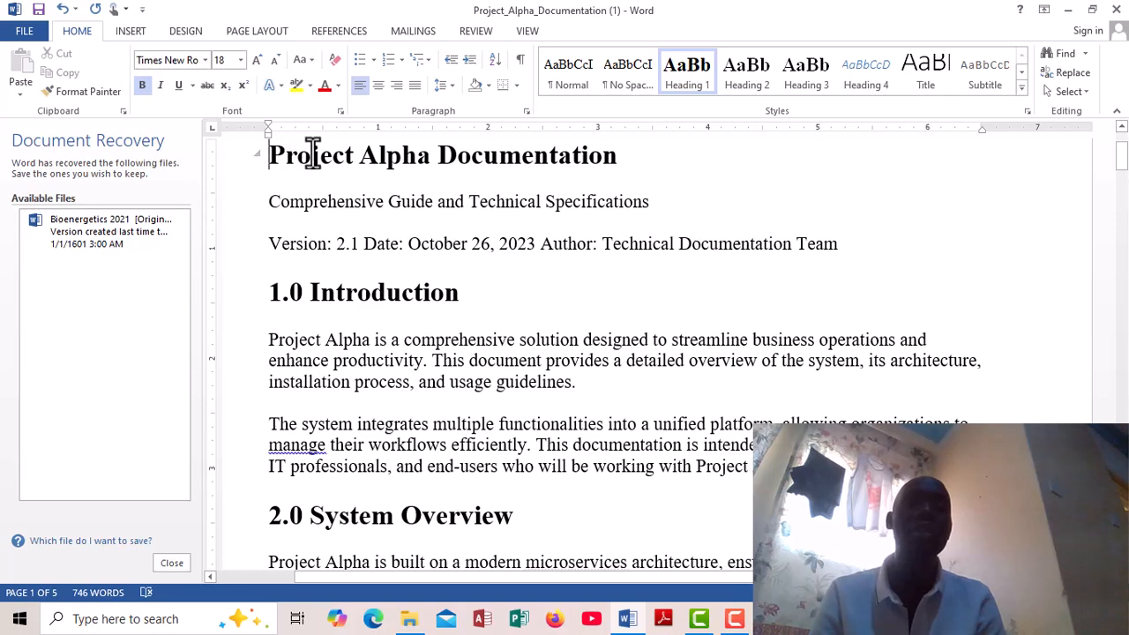
{"action": "right_click", "coordinate": [685, 70]}
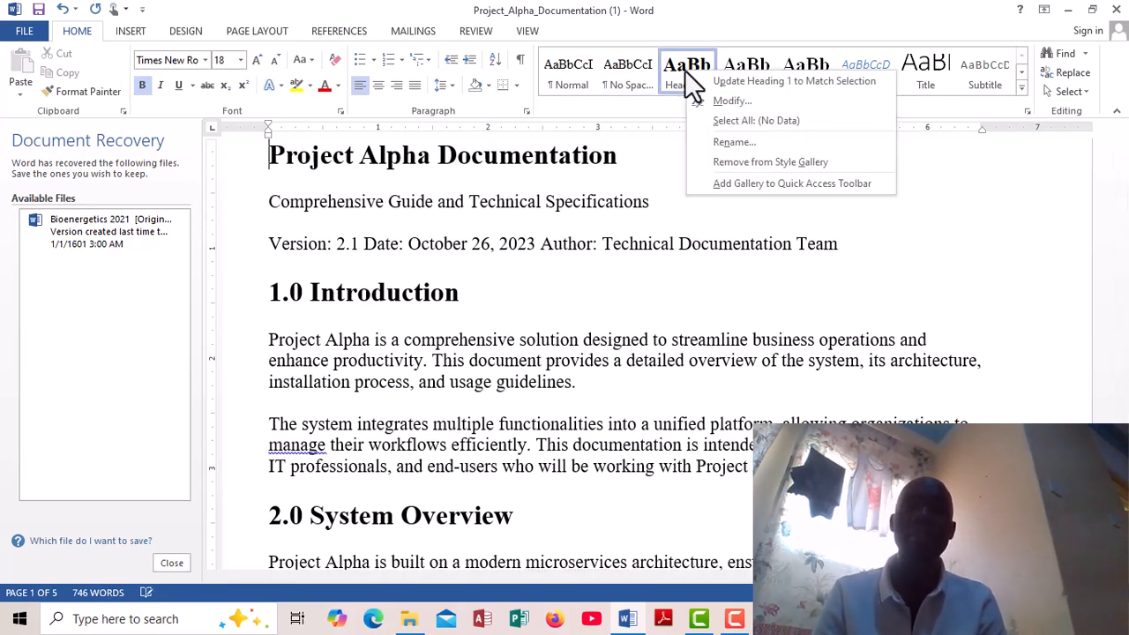
{"action": "left_click", "coordinate": [724, 97]}
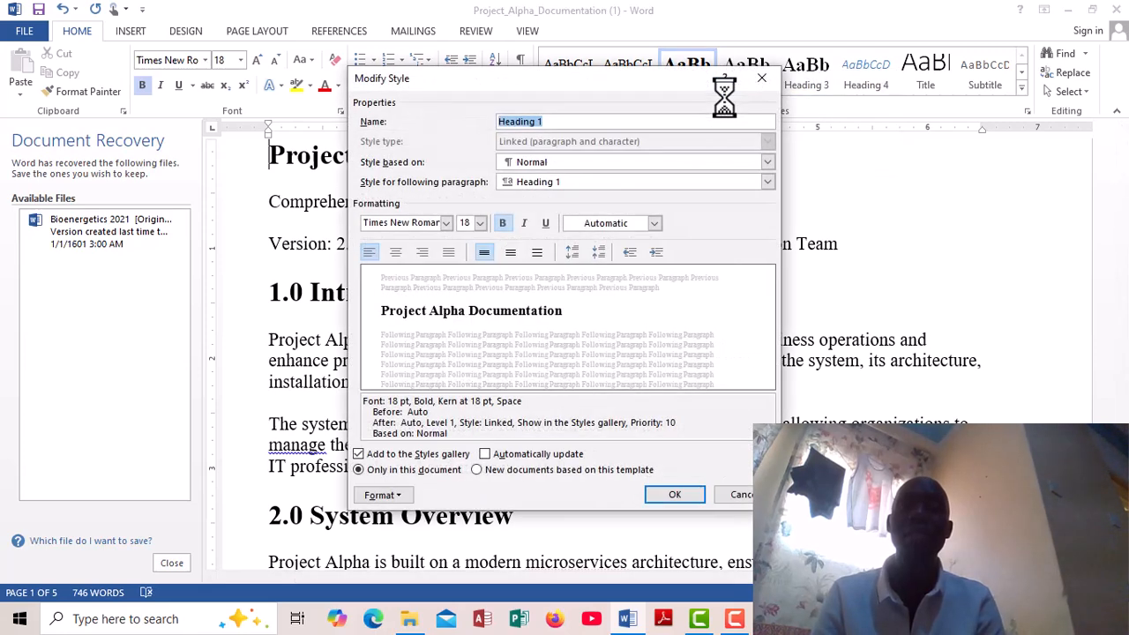
{"action": "left_click", "coordinate": [501, 223]}
{"action": "left_click", "coordinate": [501, 222]}
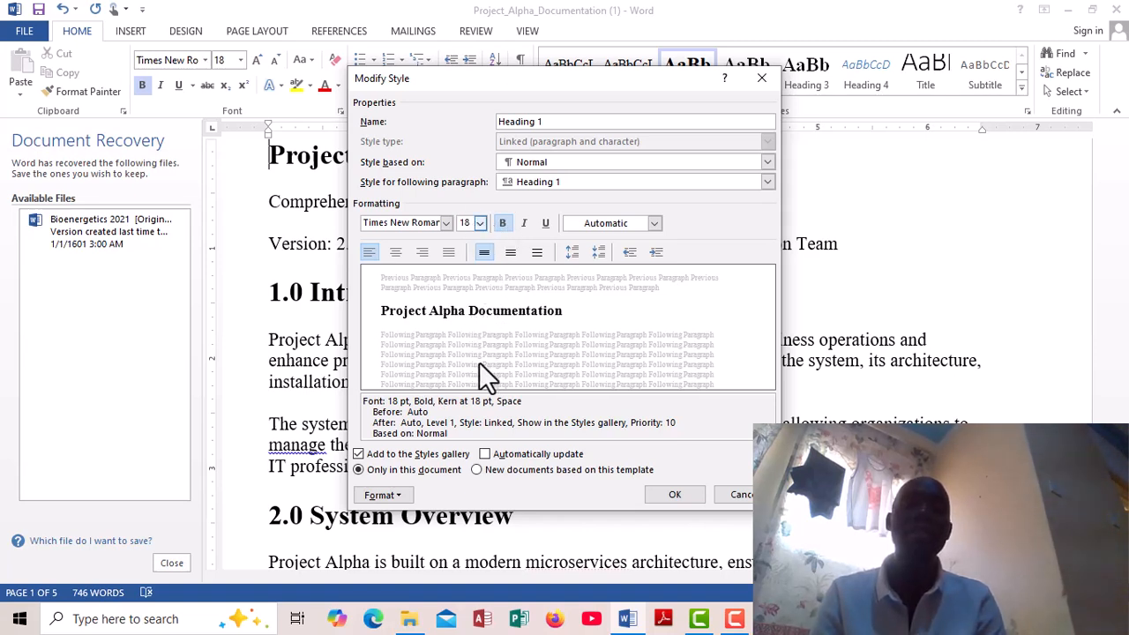
{"action": "left_click", "coordinate": [477, 469]}
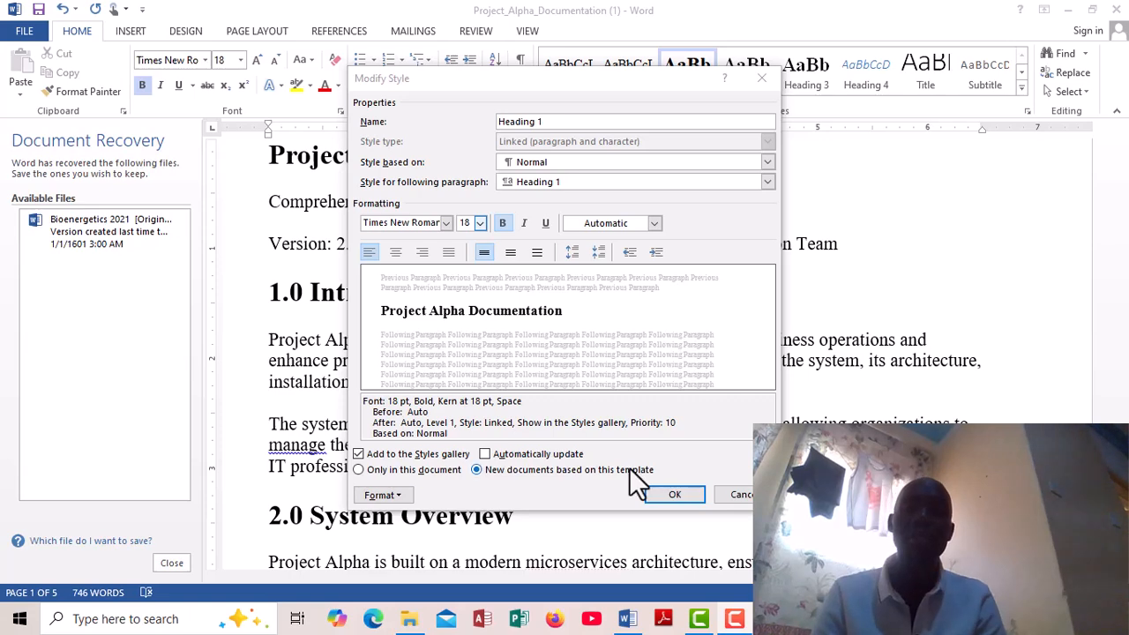
{"action": "left_click", "coordinate": [666, 491]}
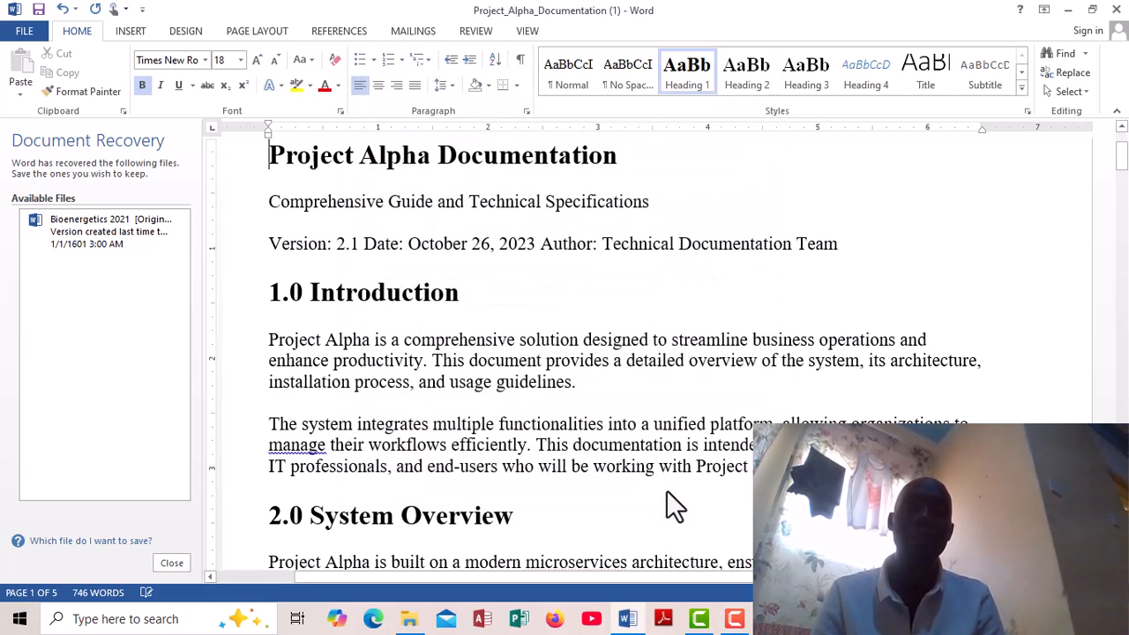
- Modify the Heading 2 style from the 1.0 Introduction heading, keeping it bold and applying it to new documents based on this template
{"action": "left_click", "coordinate": [267, 292]}
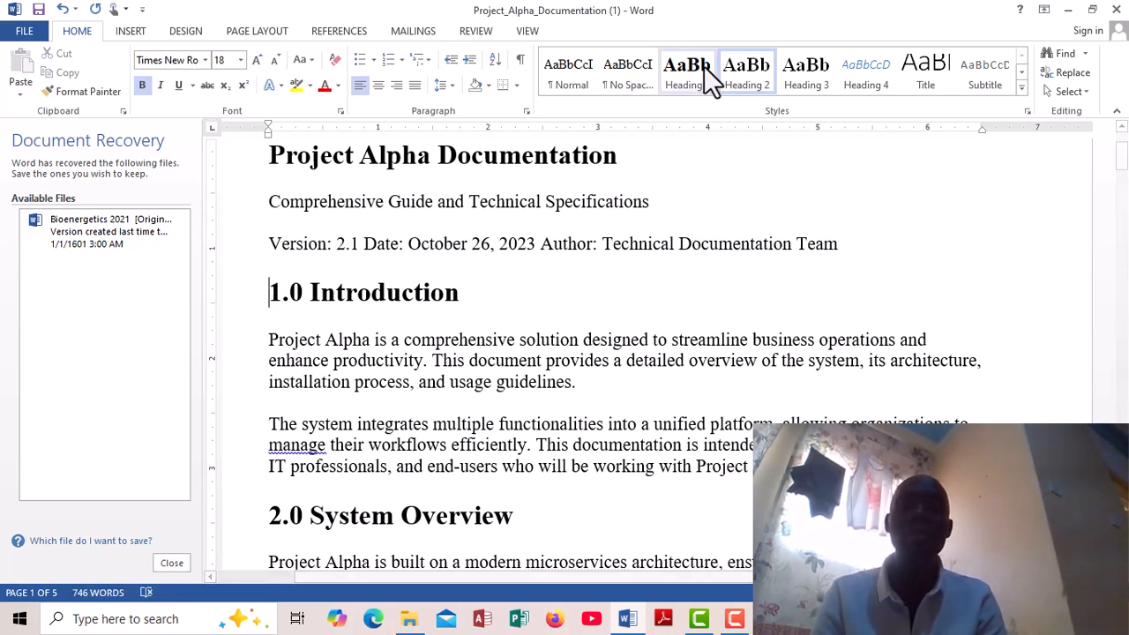
{"action": "right_click", "coordinate": [751, 70]}
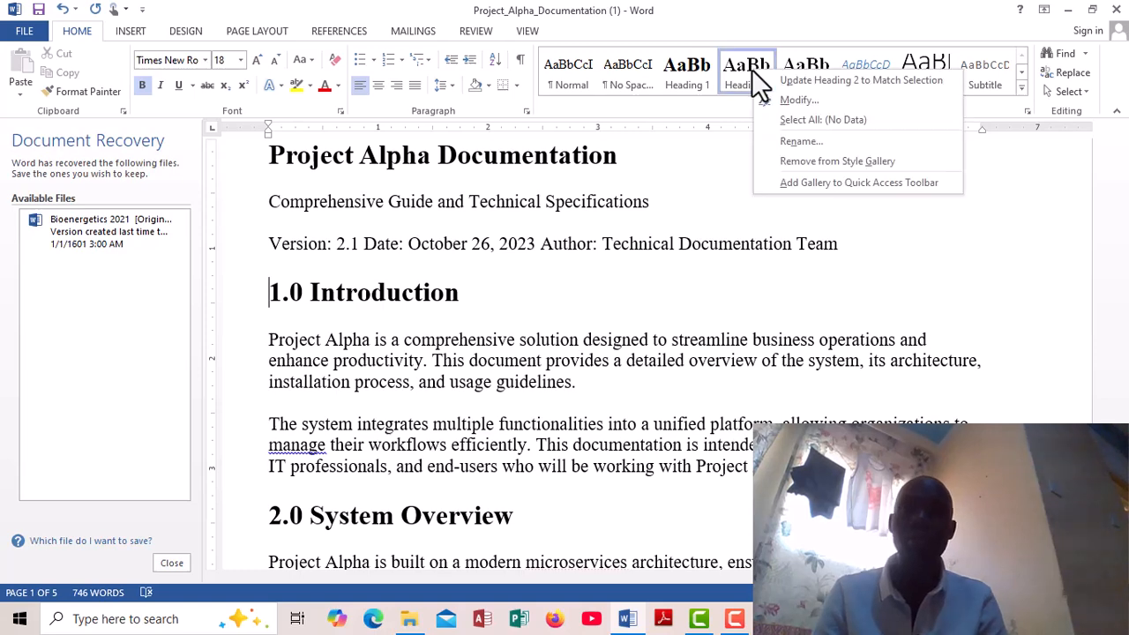
{"action": "left_click", "coordinate": [800, 98]}
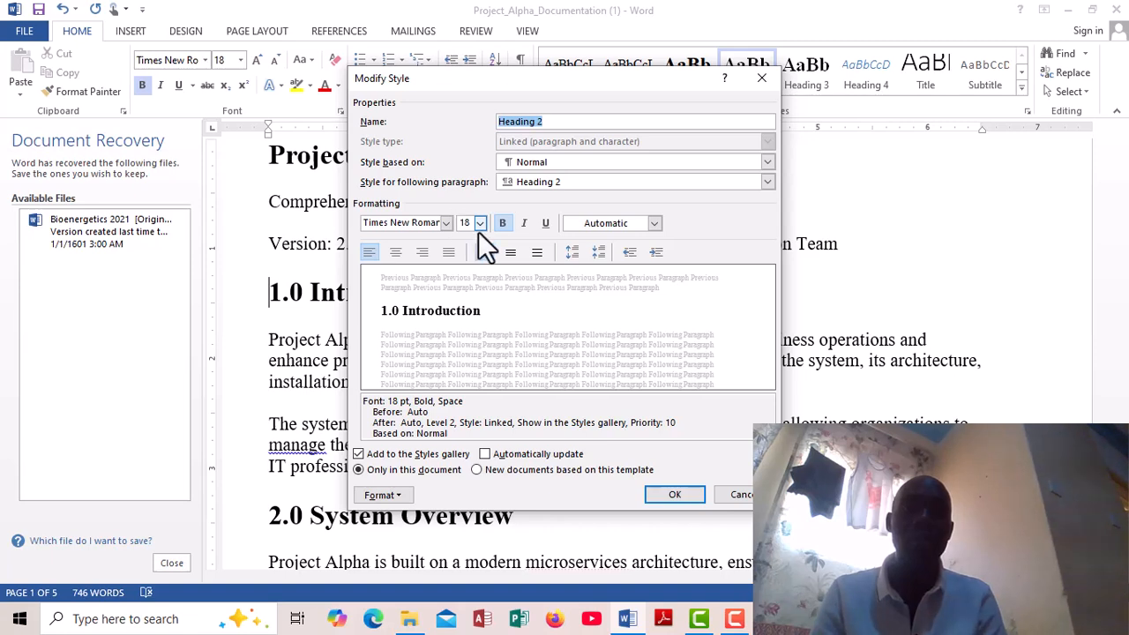
{"action": "left_click", "coordinate": [501, 229]}
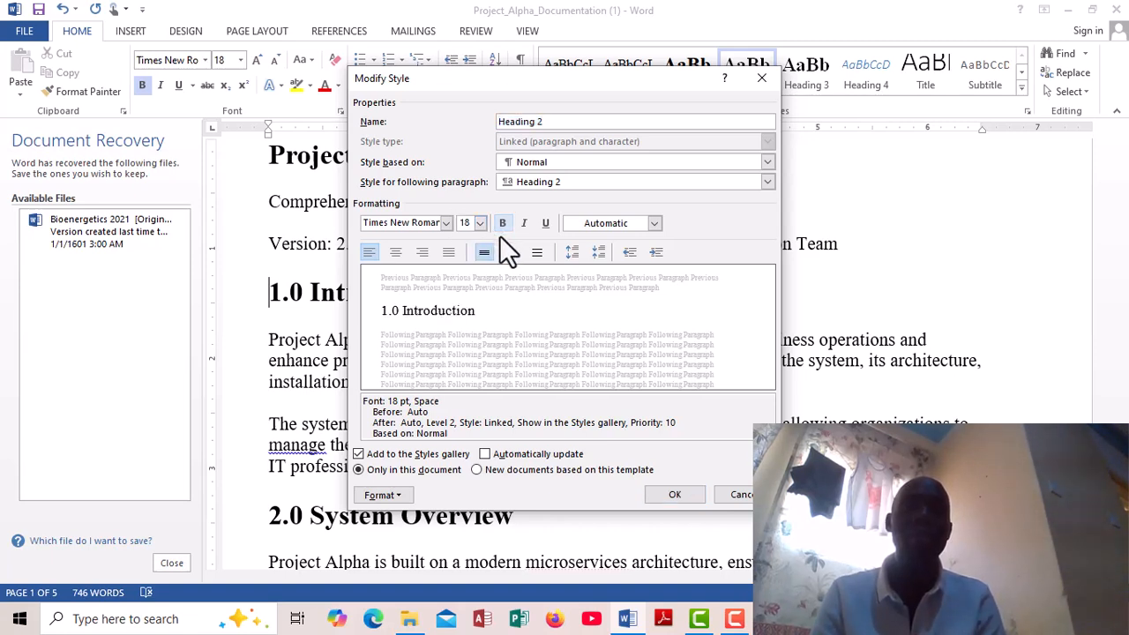
{"action": "left_click", "coordinate": [501, 223]}
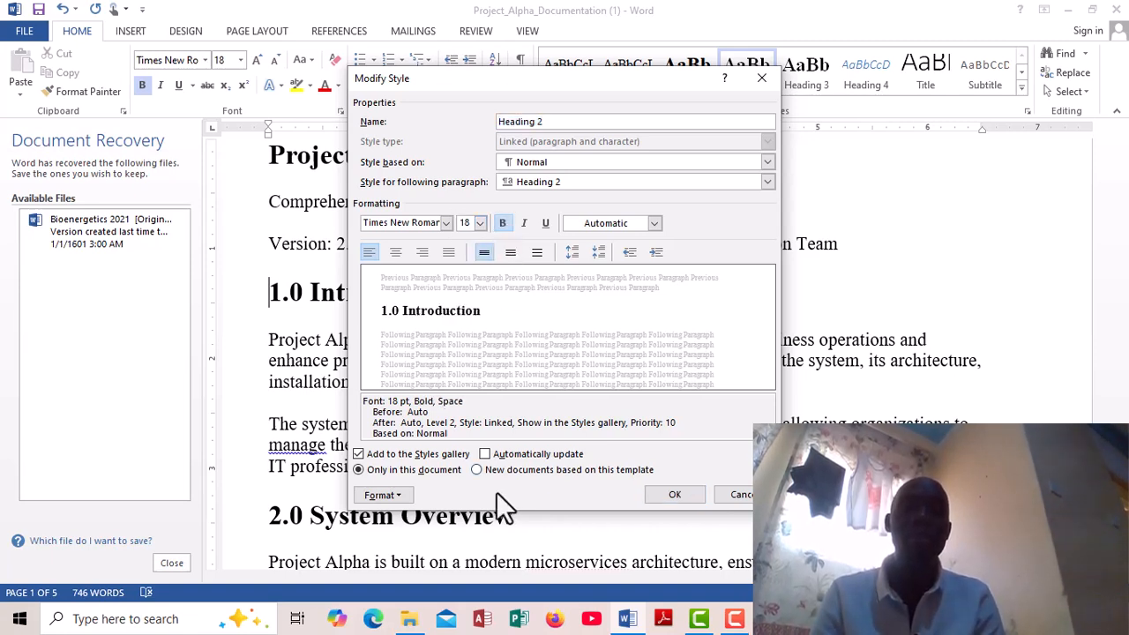
{"action": "left_click", "coordinate": [478, 468]}
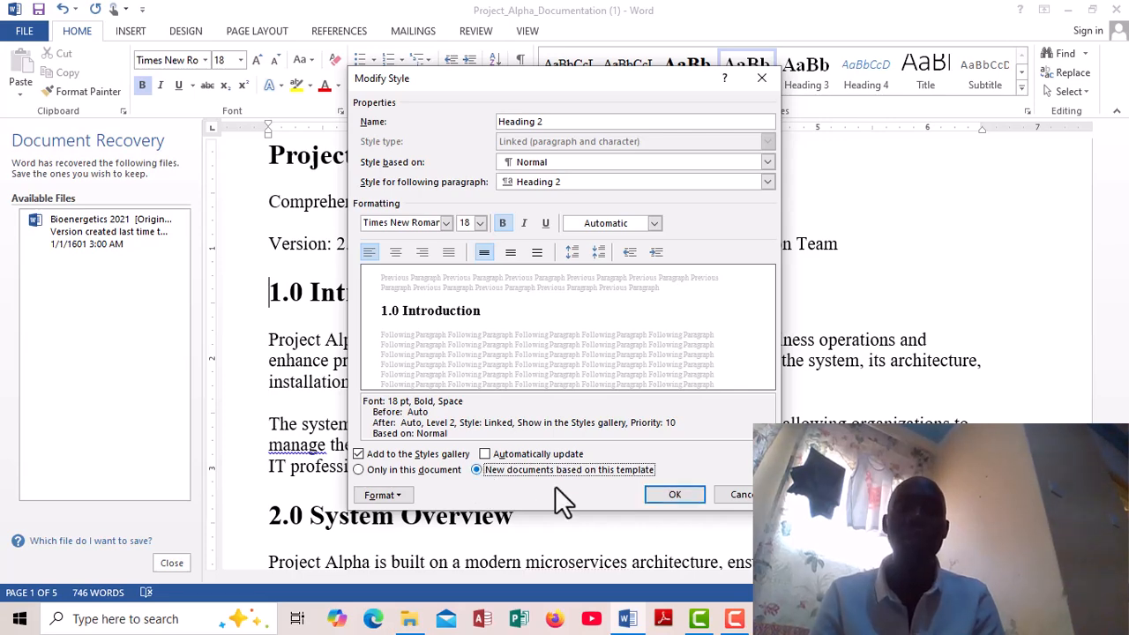
{"action": "left_click", "coordinate": [674, 495]}
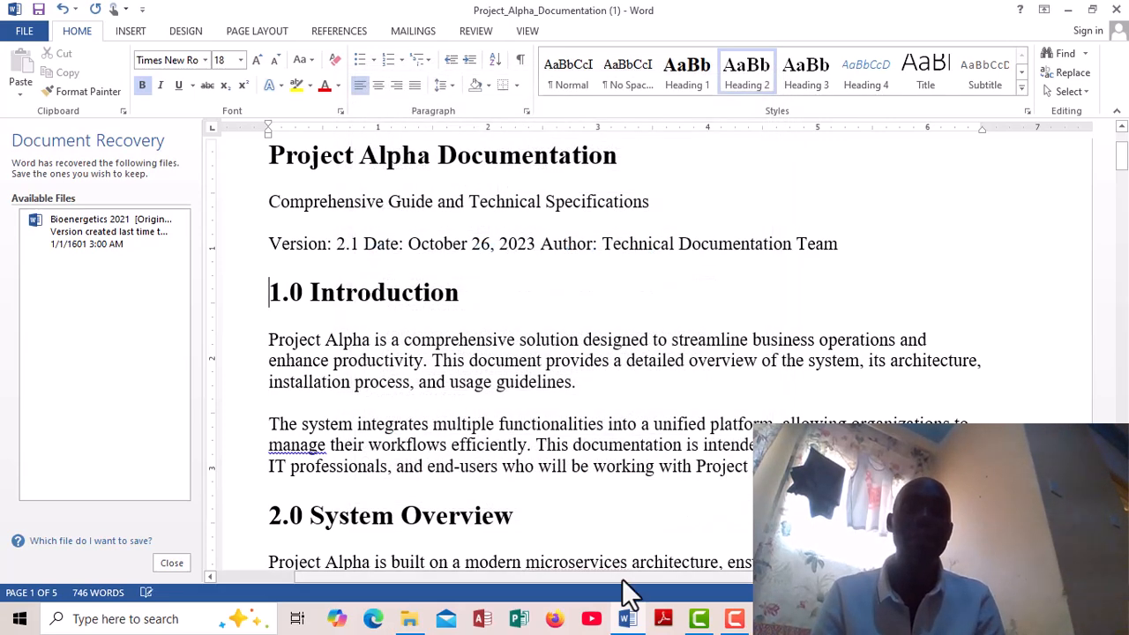
- From the 2.0 System Overview heading, set the Heading 2 style to apply to new documents based on this template
{"action": "left_click_drag", "start_coordinate": [530, 562], "coordinate": [494, 582]}
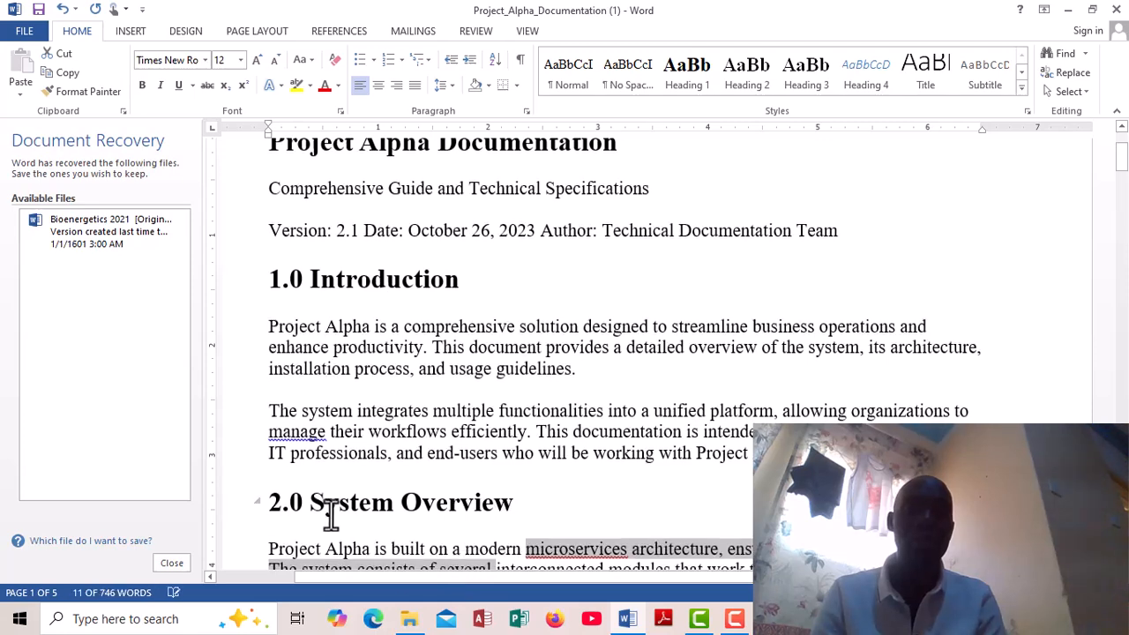
{"action": "left_click", "coordinate": [265, 498]}
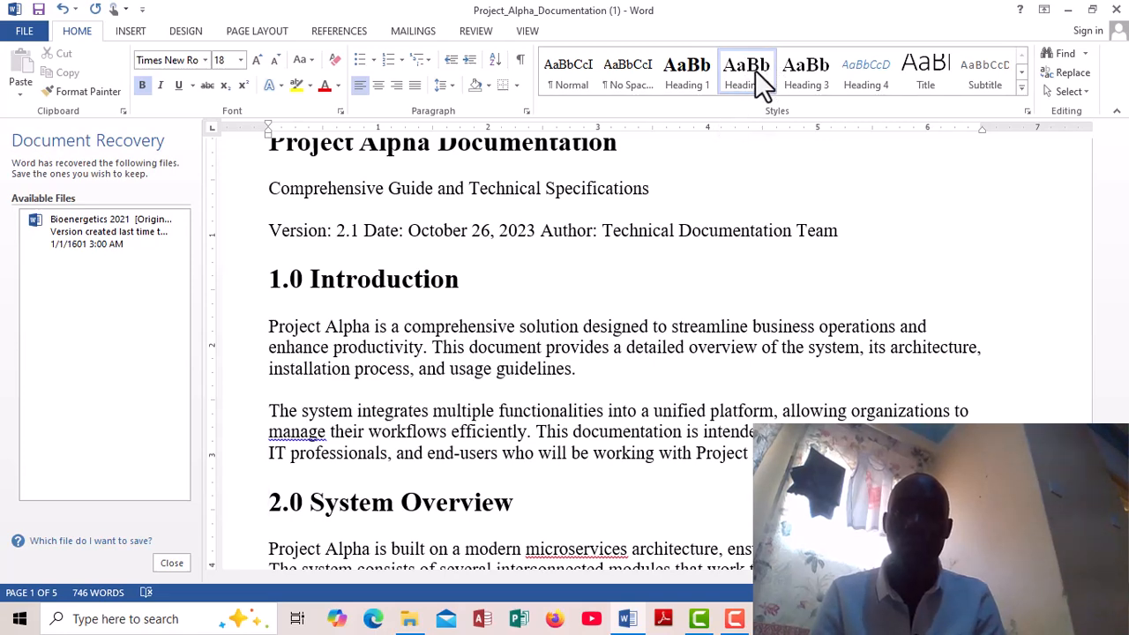
{"action": "right_click", "coordinate": [755, 70]}
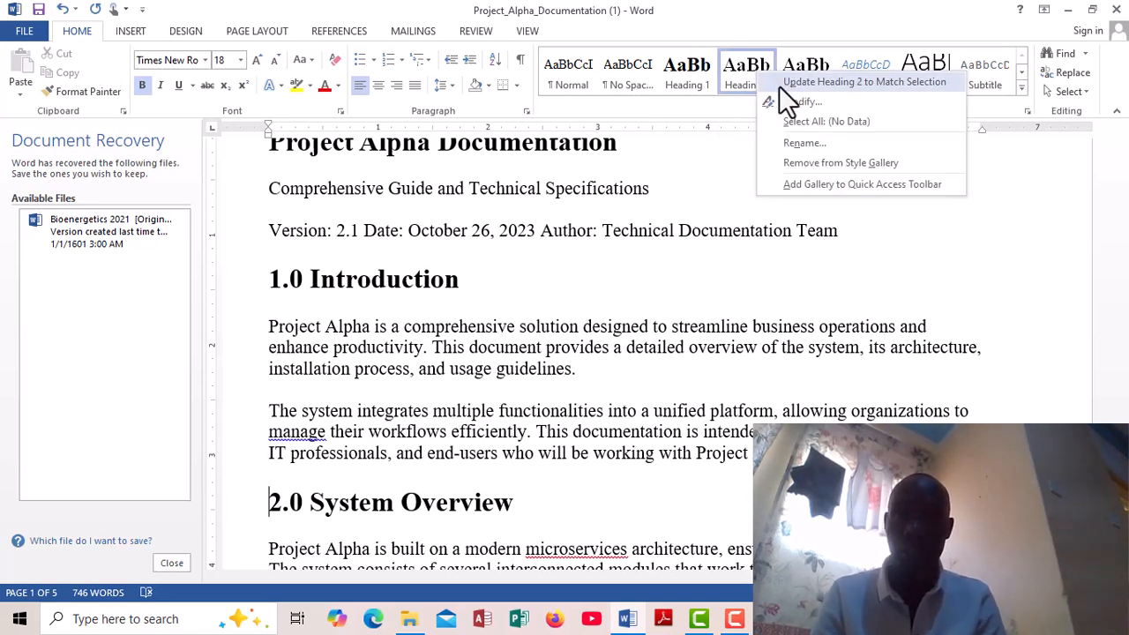
{"action": "left_click", "coordinate": [800, 103]}
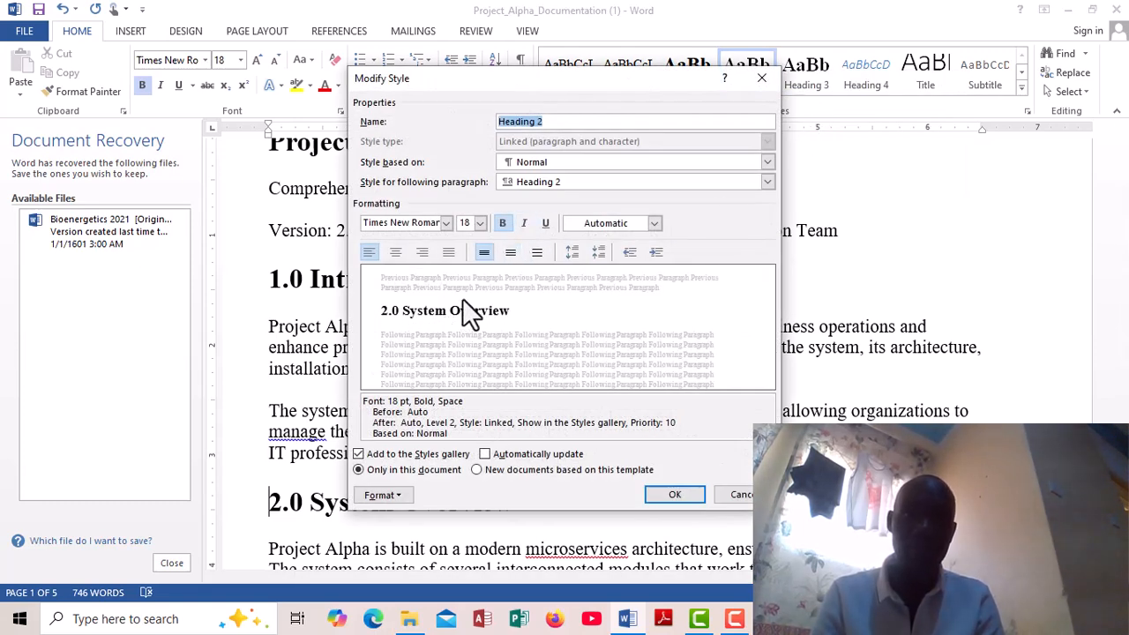
{"action": "left_click", "coordinate": [476, 469]}
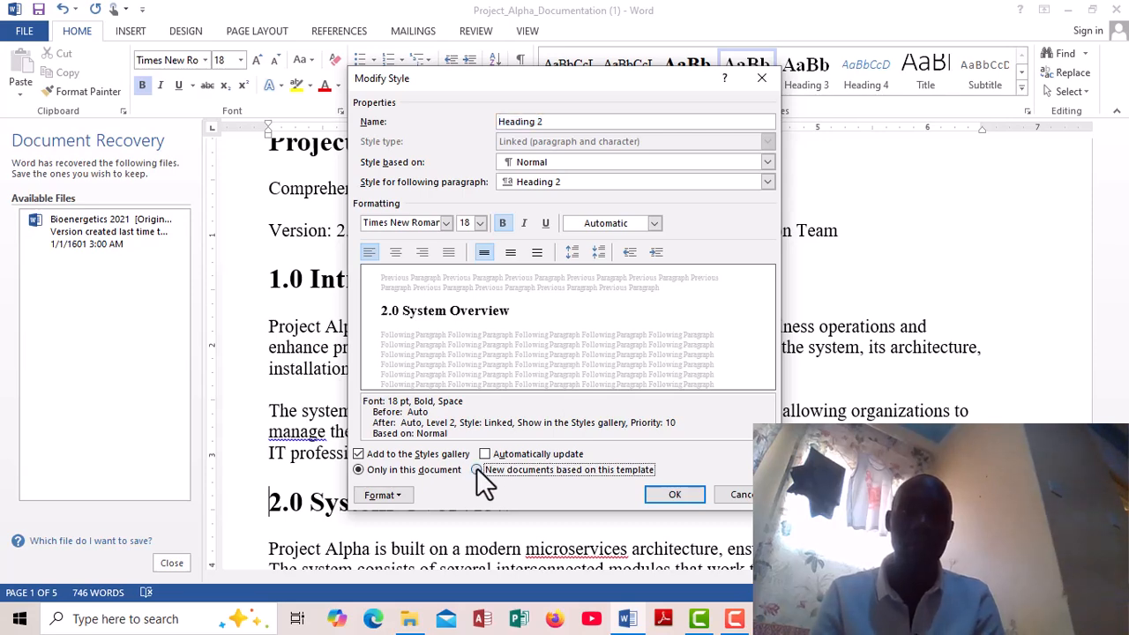
{"action": "left_click", "coordinate": [667, 493]}
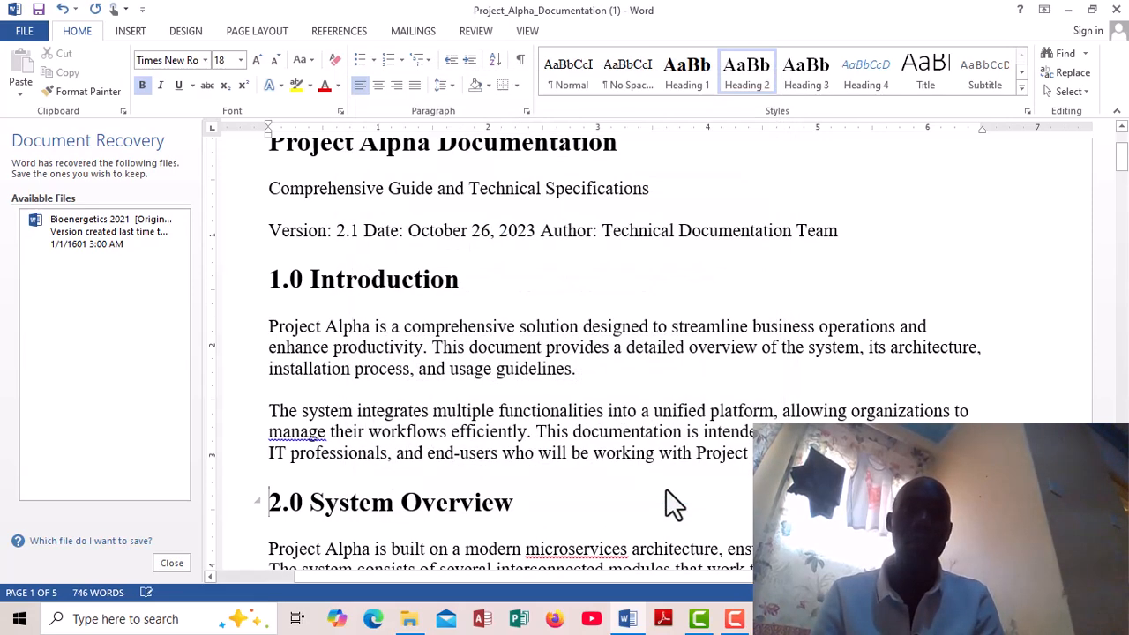
- From the 2.0.1 Architecture heading, set the Heading 3 style to apply to new documents based on this template
{"action": "key", "text": "Down"}
{"action": "key", "text": "Down"}
{"action": "key", "text": "Down"}
{"action": "key", "text": "Down"}
{"action": "key", "text": "Down"}
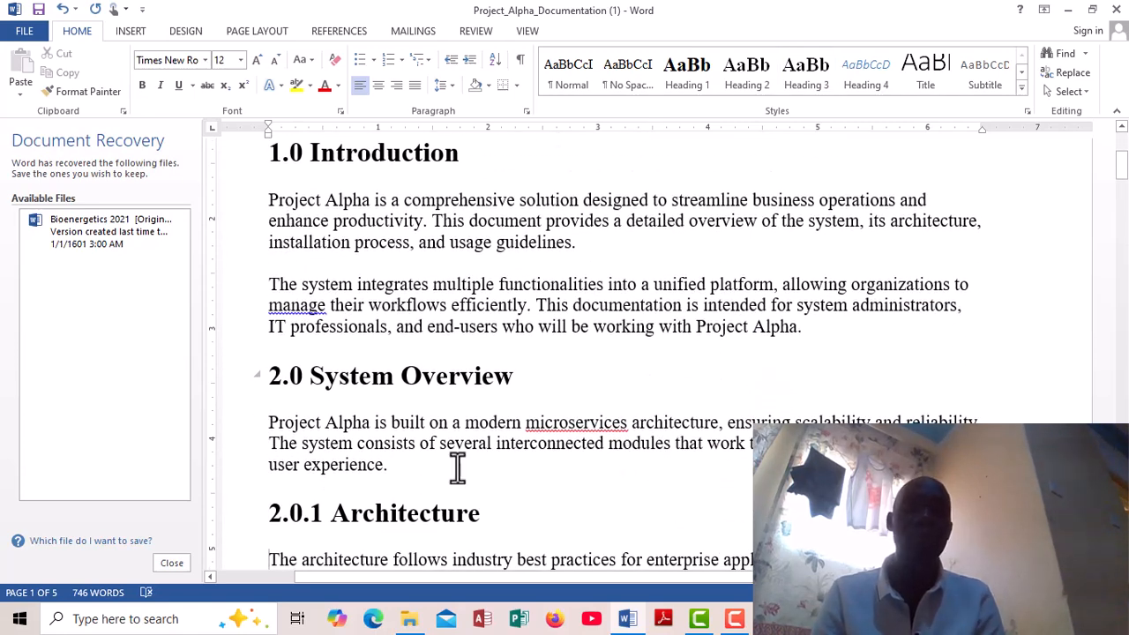
{"action": "left_click", "coordinate": [265, 512]}
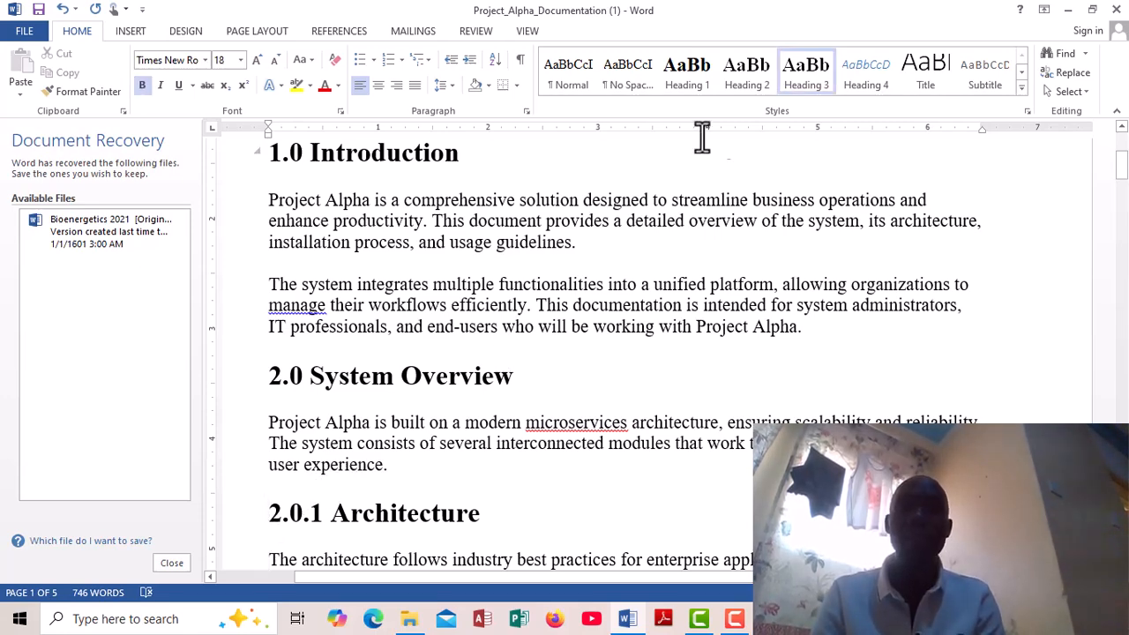
{"action": "right_click", "coordinate": [806, 64]}
{"action": "left_click", "coordinate": [849, 93]}
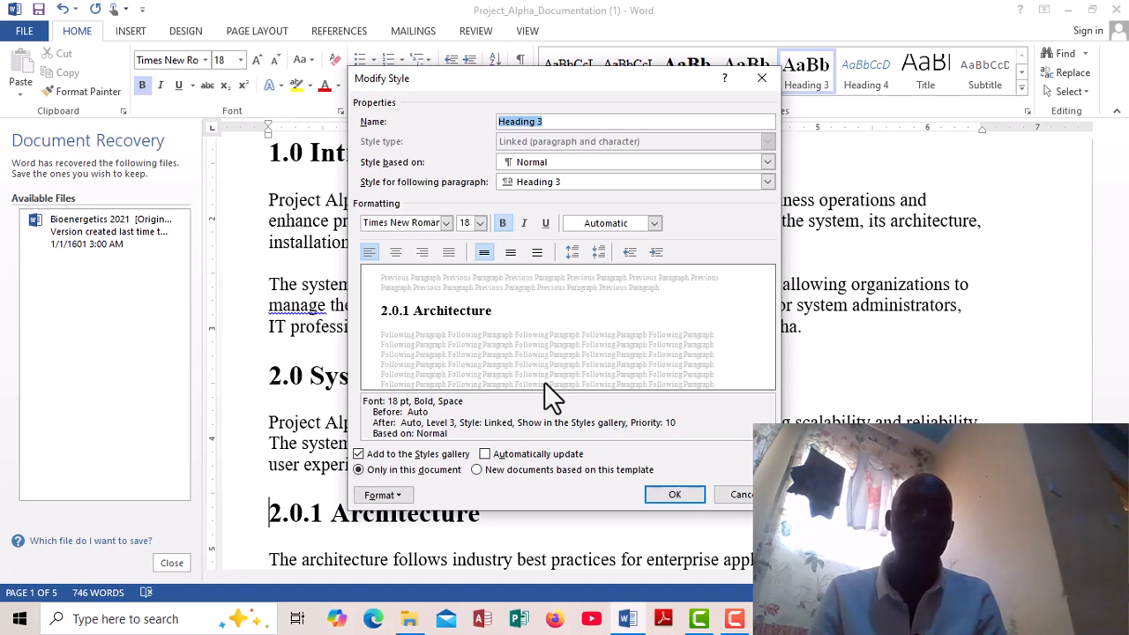
{"action": "left_click", "coordinate": [476, 470]}
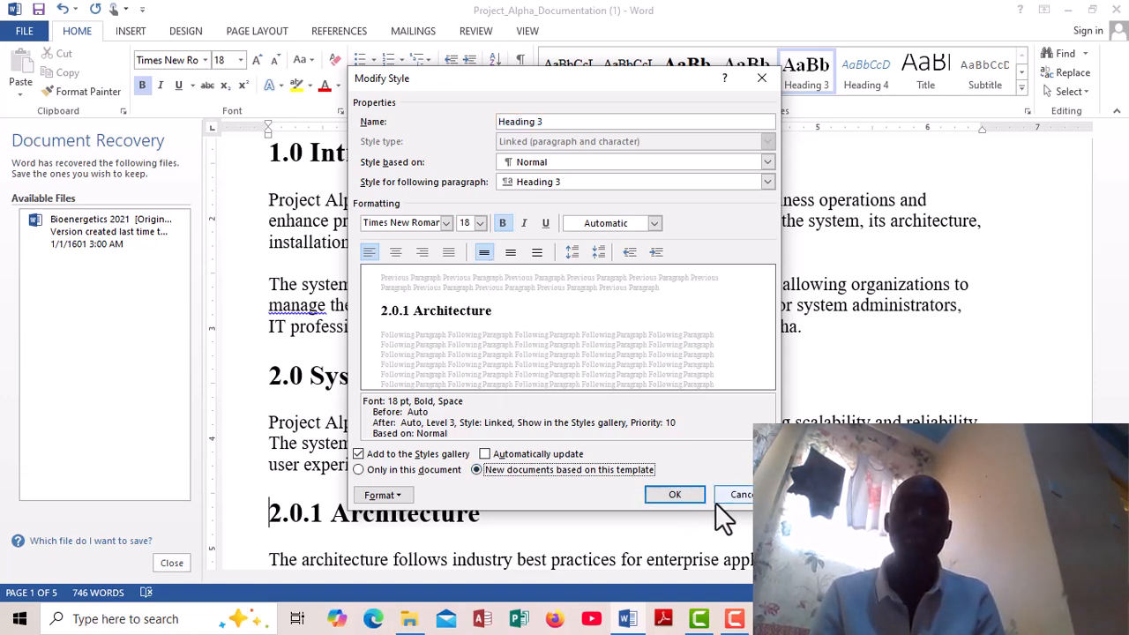
{"action": "left_click", "coordinate": [672, 496]}
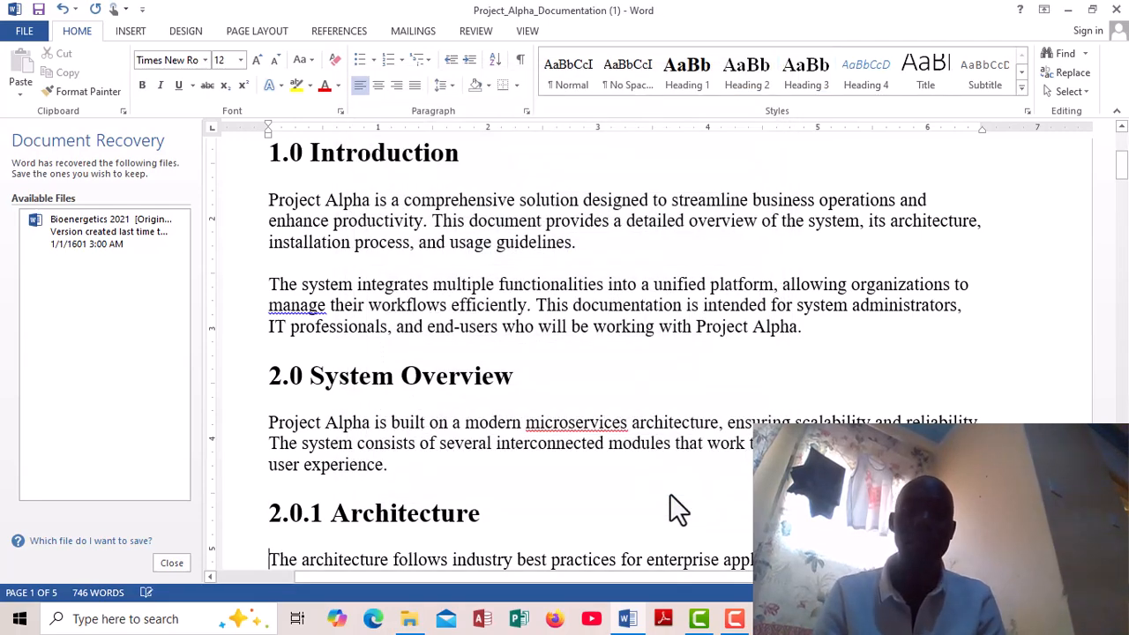
- From the 2.0.2 Components heading, modify Heading 3 with Automatic font color and bold, for new documents based on this template
{"action": "scroll", "coordinate": [670, 499], "scroll_direction": "down", "scroll_amount": 5}
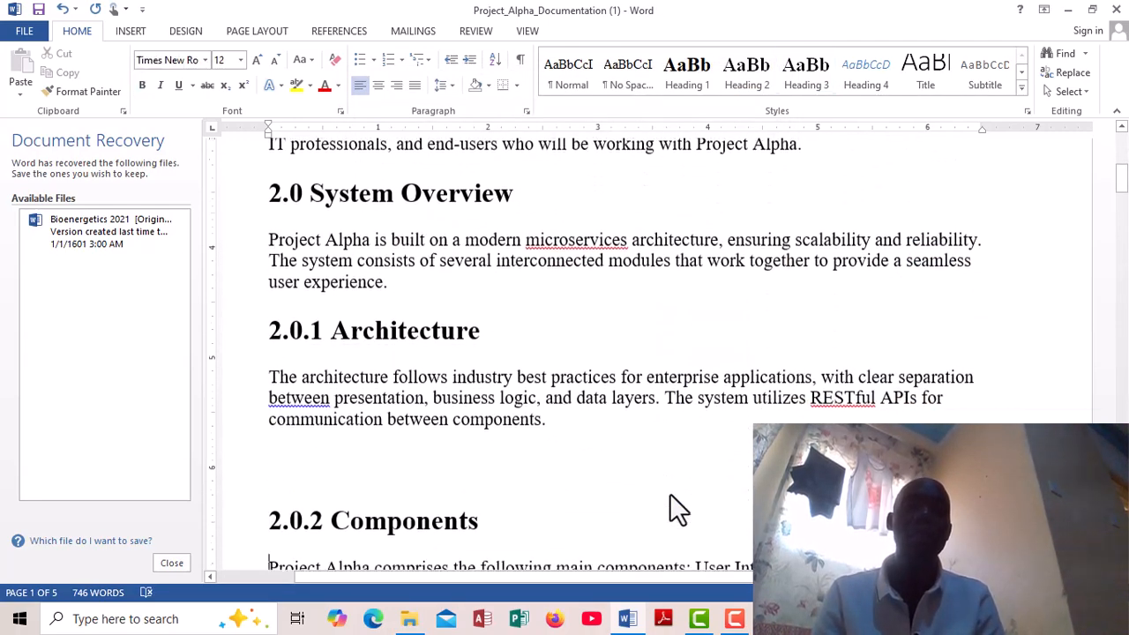
{"action": "left_click", "coordinate": [268, 513]}
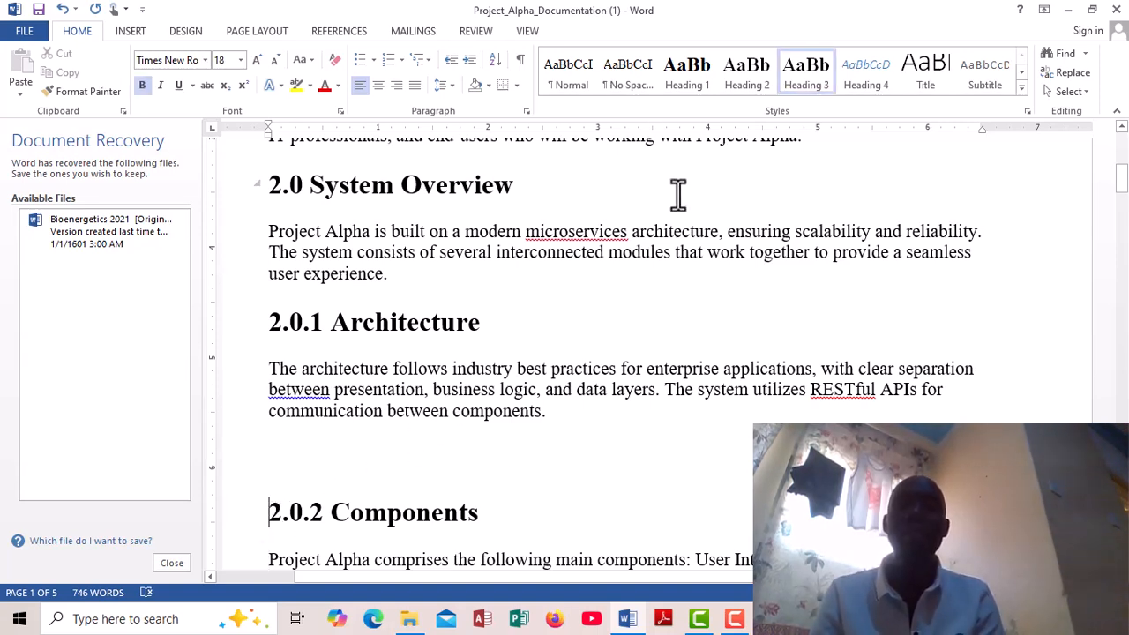
{"action": "right_click", "coordinate": [810, 95]}
{"action": "left_click", "coordinate": [849, 122]}
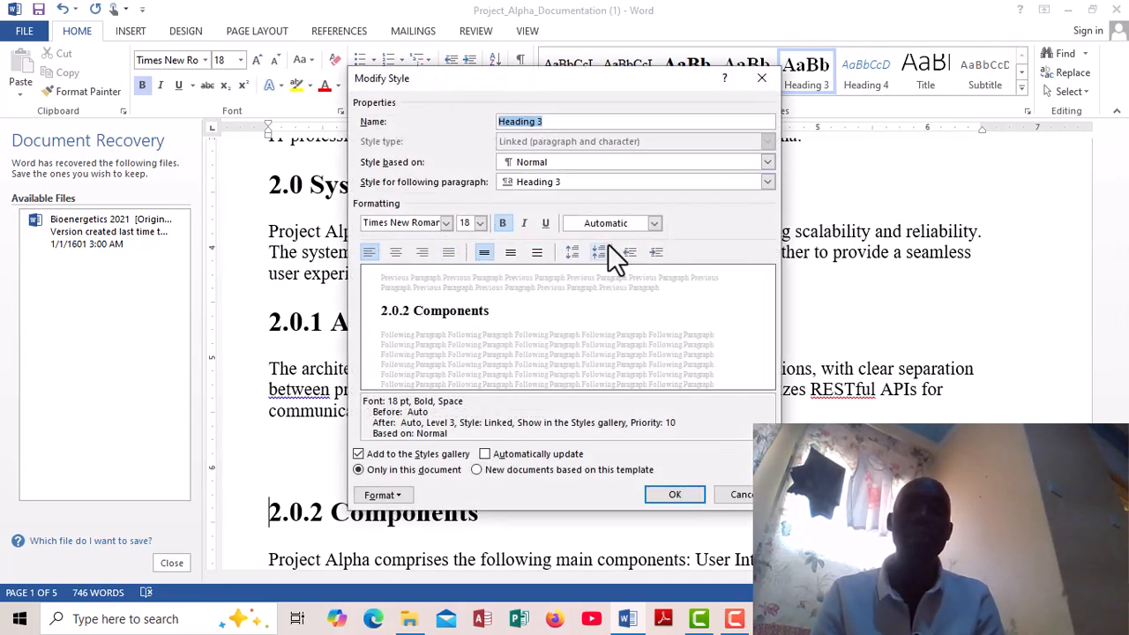
{"action": "left_click", "coordinate": [654, 224]}
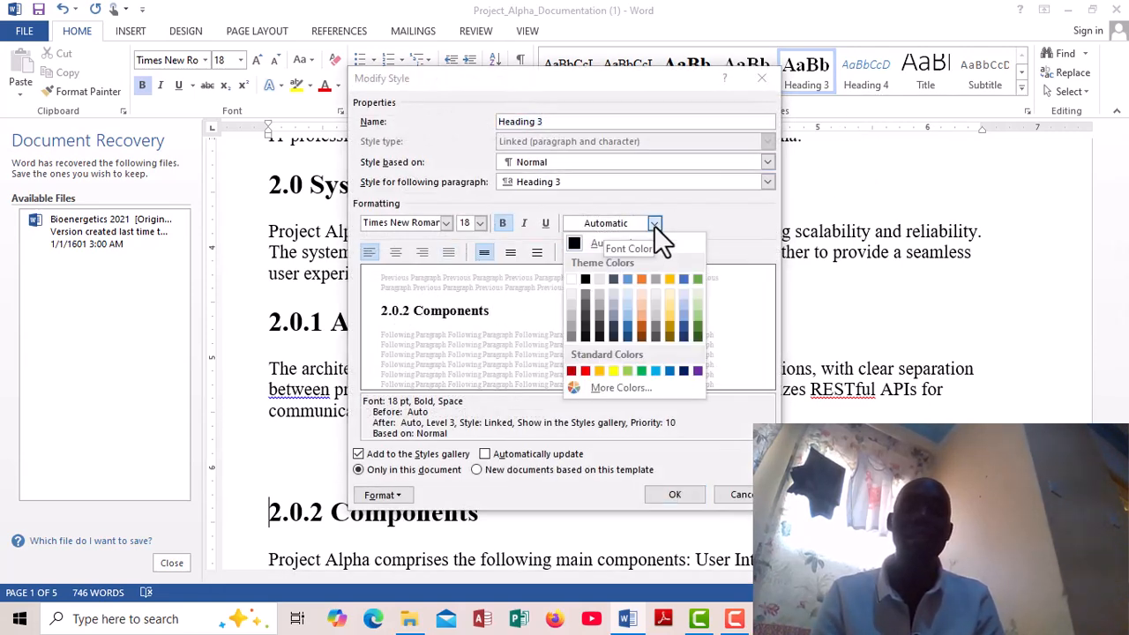
{"action": "left_click", "coordinate": [578, 244]}
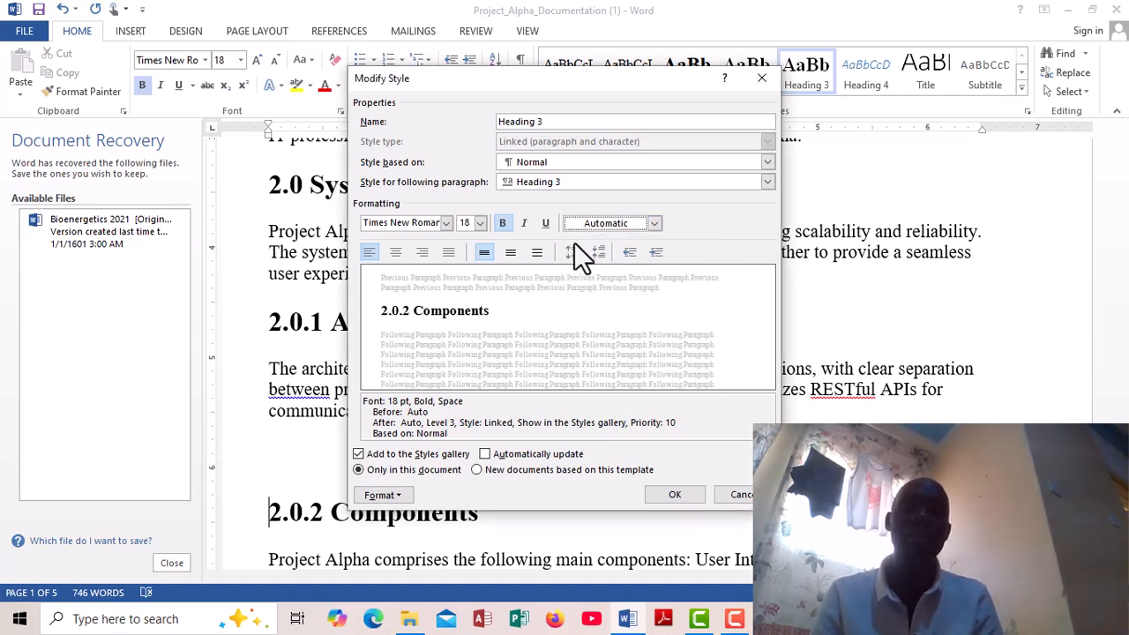
{"action": "left_click", "coordinate": [503, 224]}
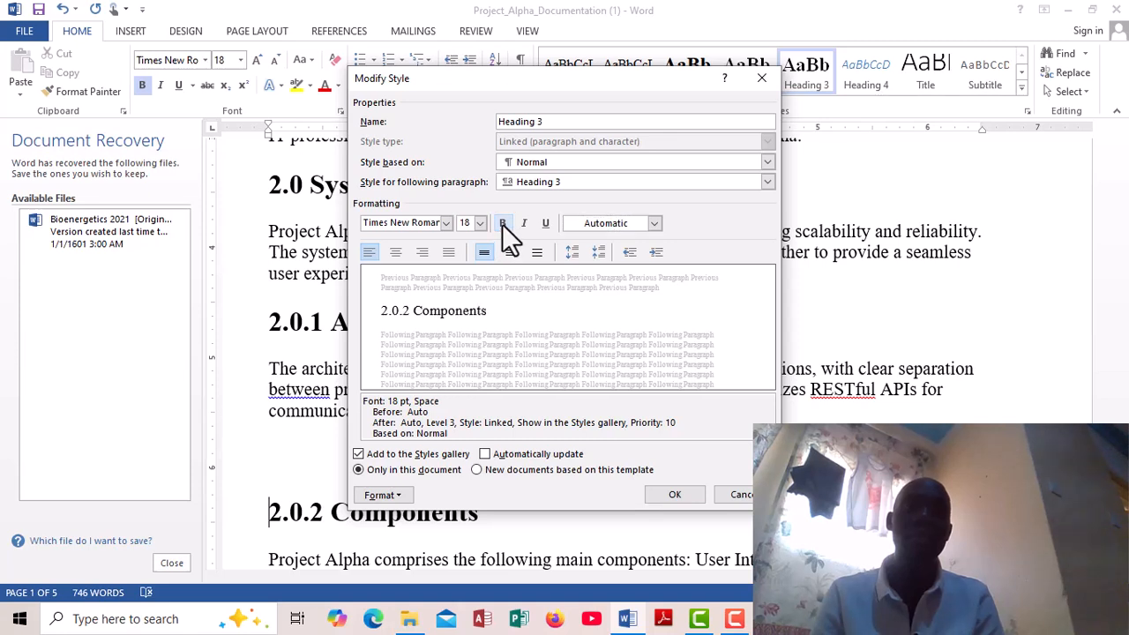
{"action": "left_click", "coordinate": [502, 223]}
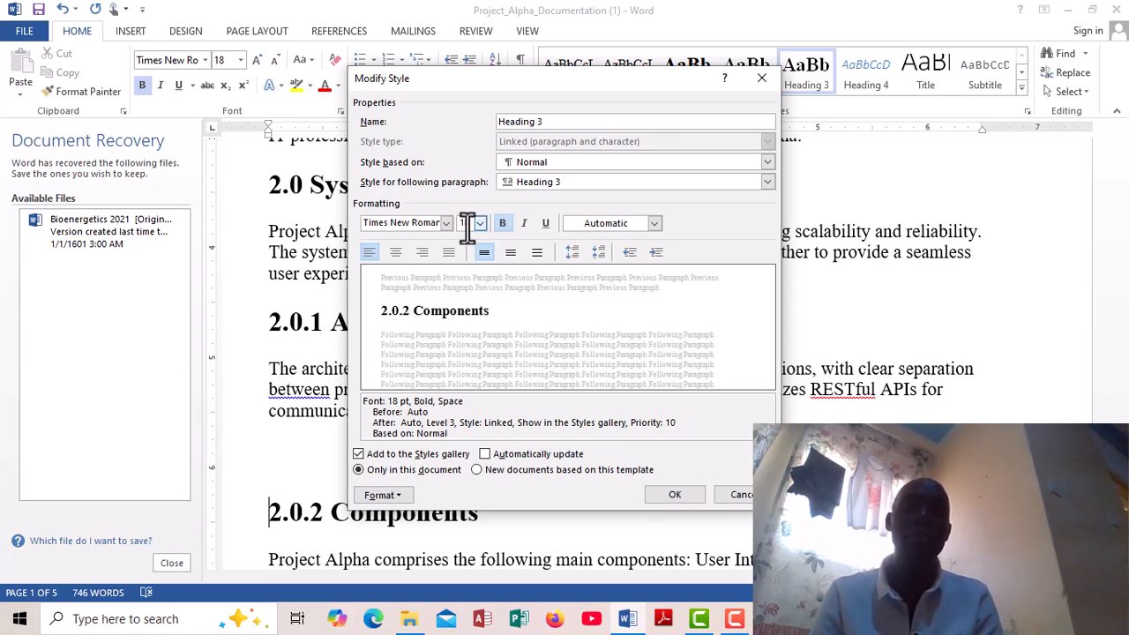
{"action": "left_click", "coordinate": [490, 470]}
{"action": "left_click", "coordinate": [674, 494]}
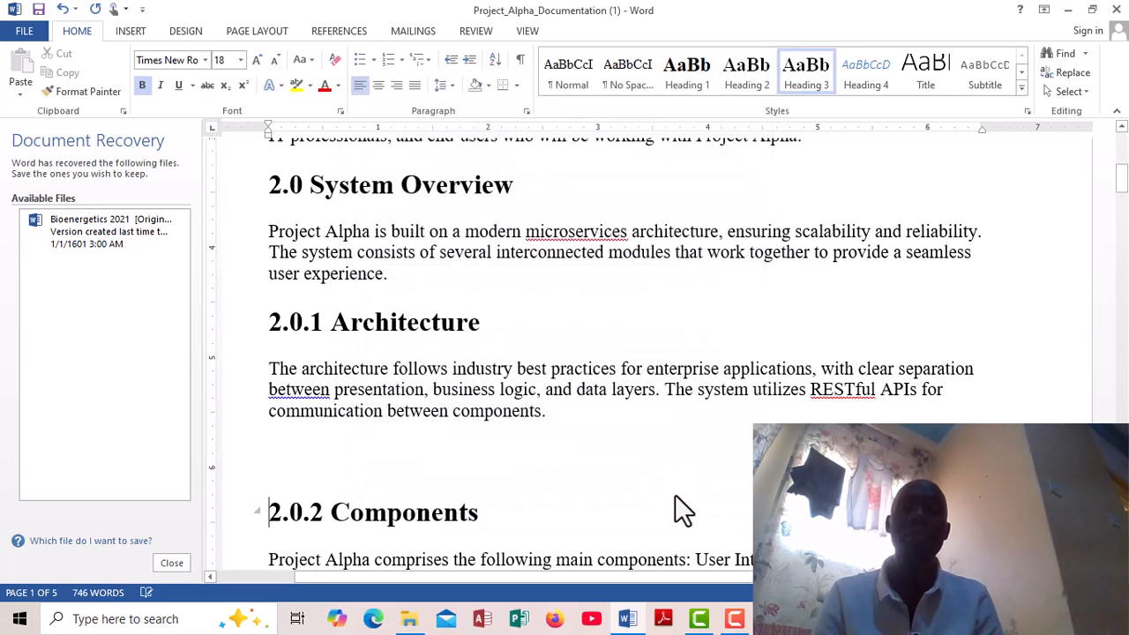
- Return to the start of the document and collapse the content under the Project Alpha Documentation title
{"action": "key", "text": "Up"}
{"action": "key", "text": "Up"}
{"action": "key", "text": "Up"}
{"action": "key", "text": "Up"}
{"action": "key", "text": "Up"}
{"action": "key", "text": "Up"}
{"action": "key", "text": "Up"}
{"action": "key", "text": "Up"}
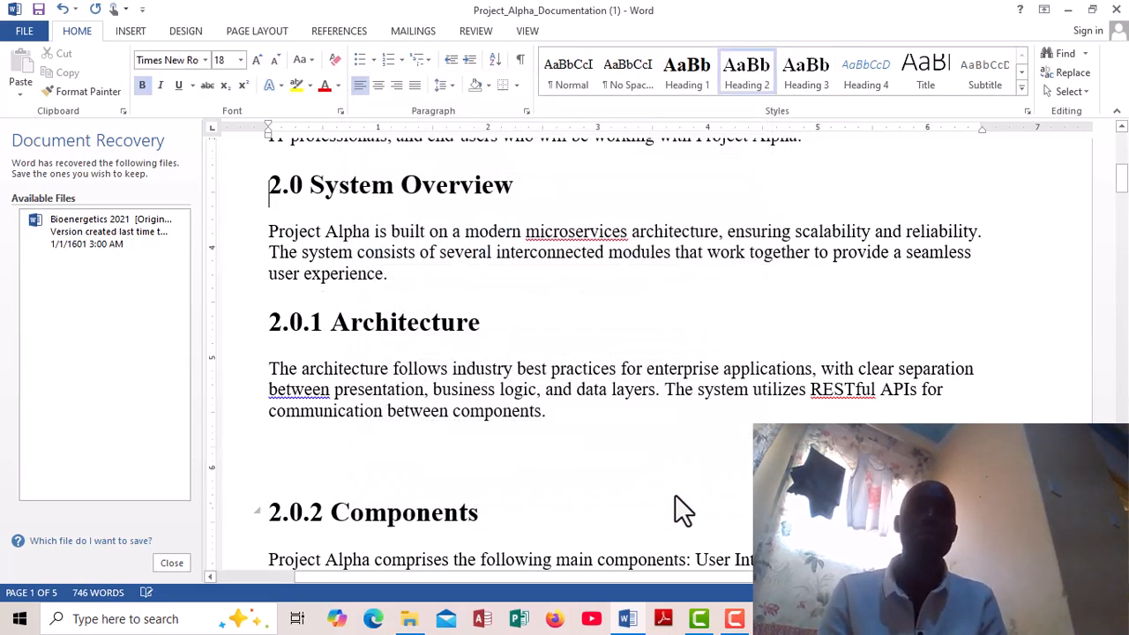
{"action": "key", "text": "ctrl+Home"}
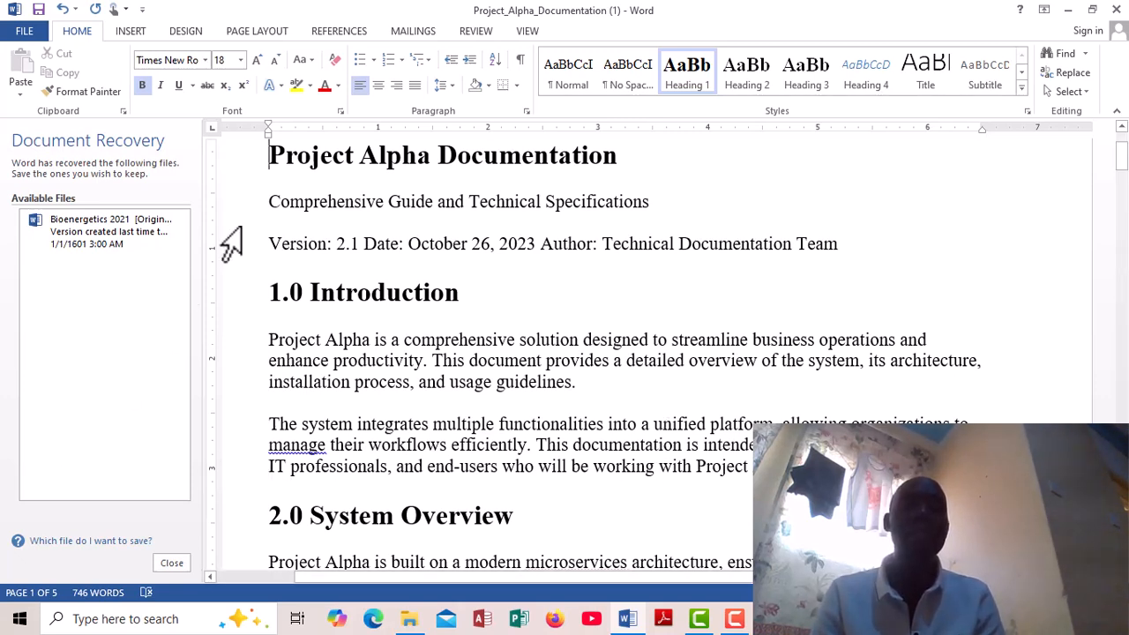
{"action": "left_click", "coordinate": [259, 155]}
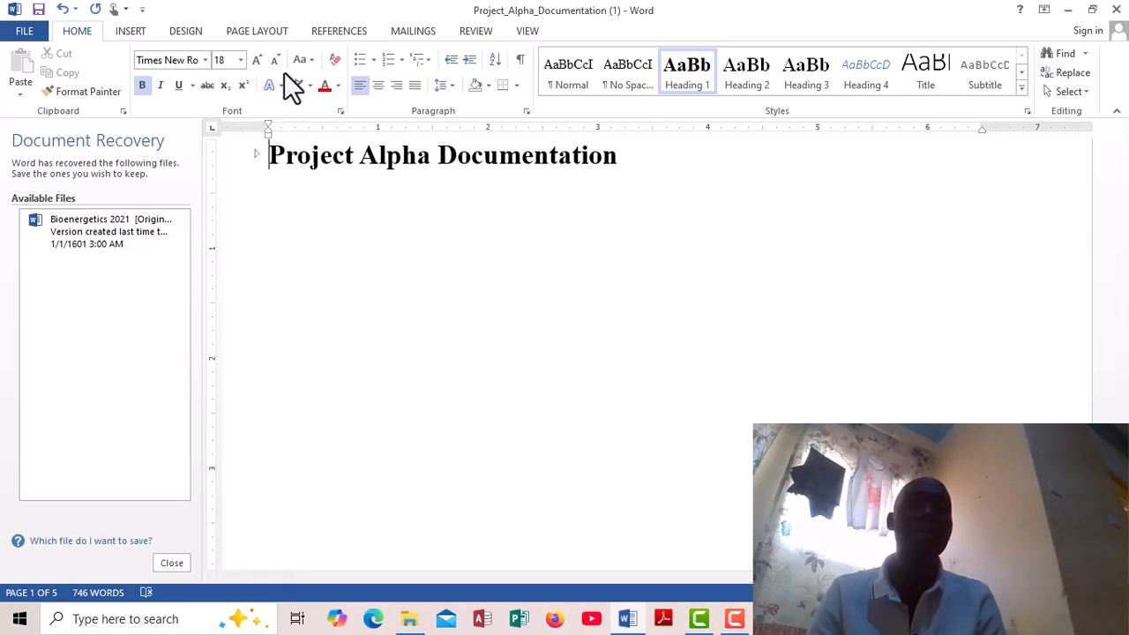
- Insert an Automatic Table 1 table of contents before the Project Alpha Documentation title
{"action": "left_click", "coordinate": [337, 30]}
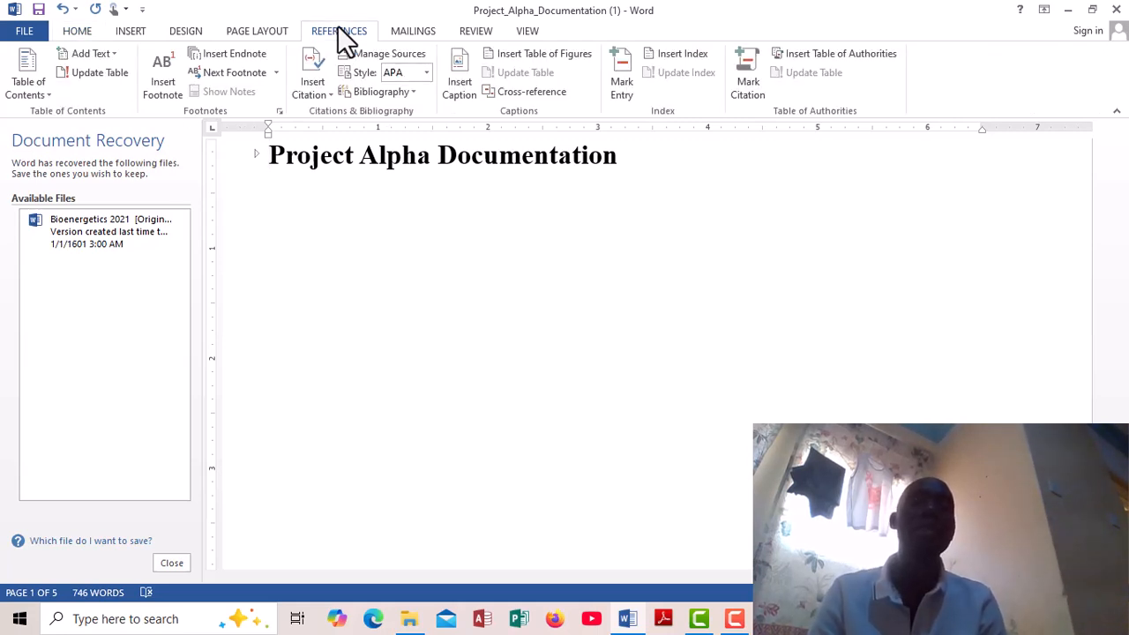
{"action": "double_click", "coordinate": [321, 30]}
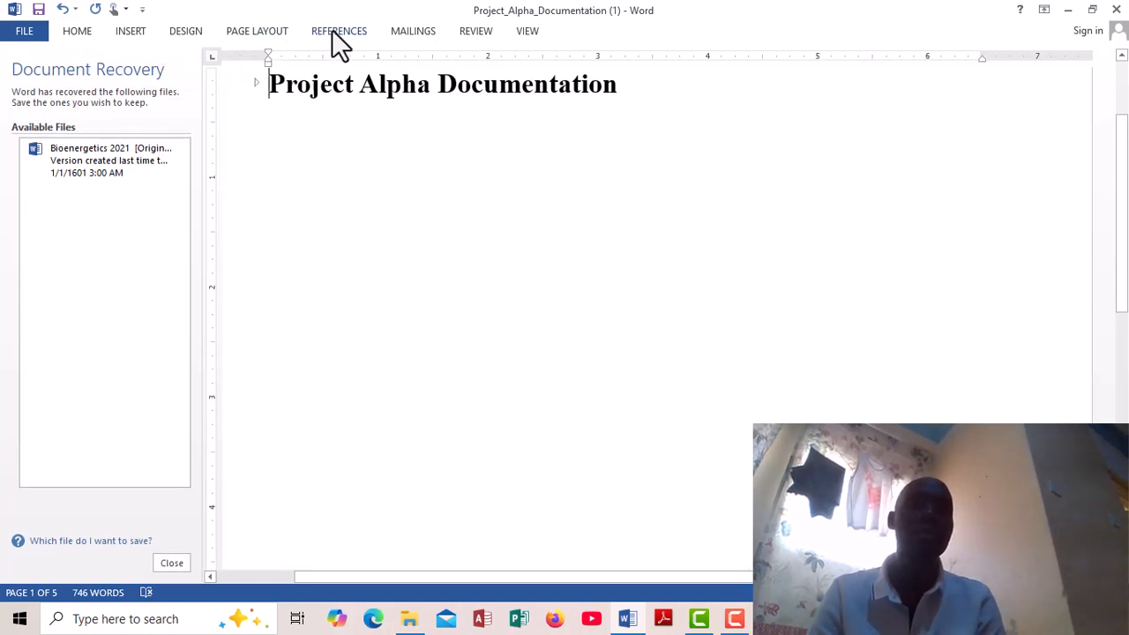
{"action": "double_click", "coordinate": [332, 29]}
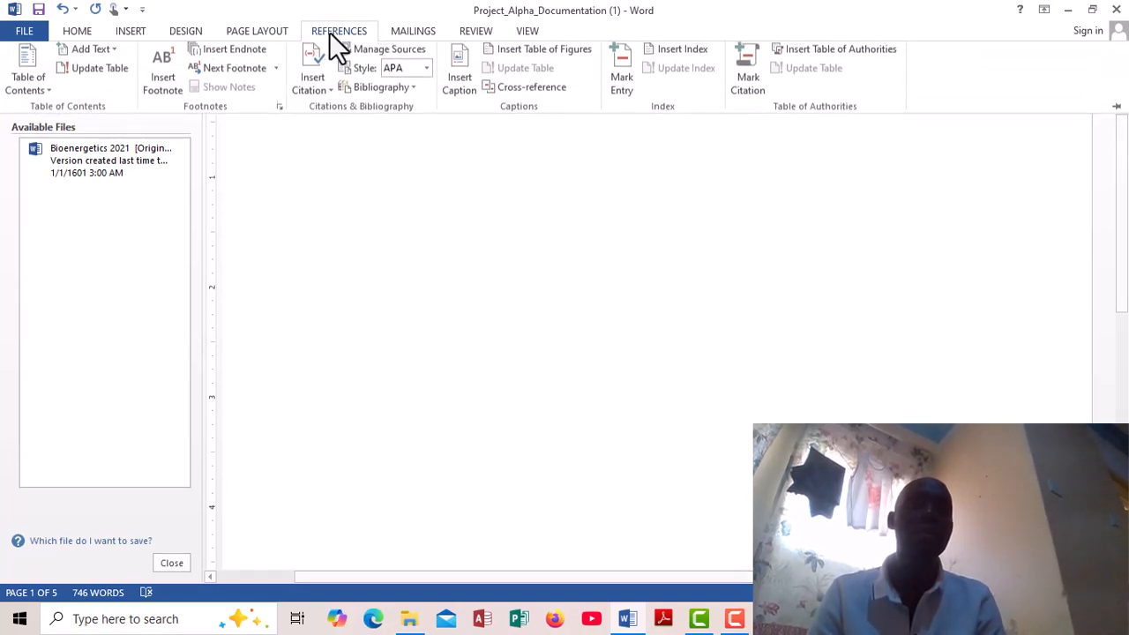
{"action": "left_click", "coordinate": [50, 94]}
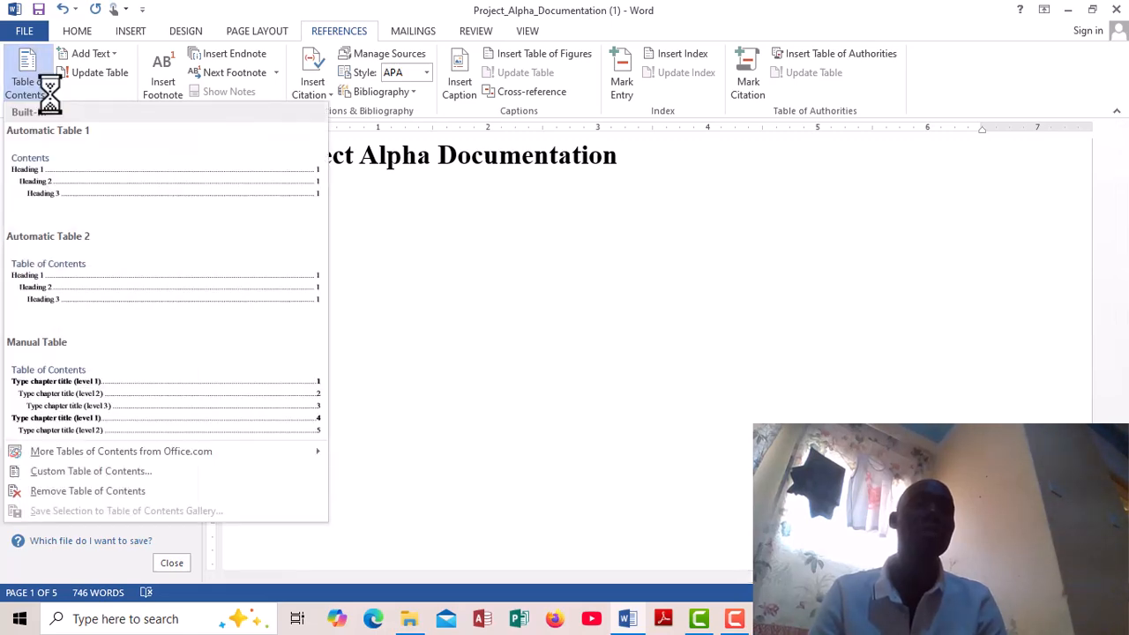
{"action": "left_click", "coordinate": [62, 180]}
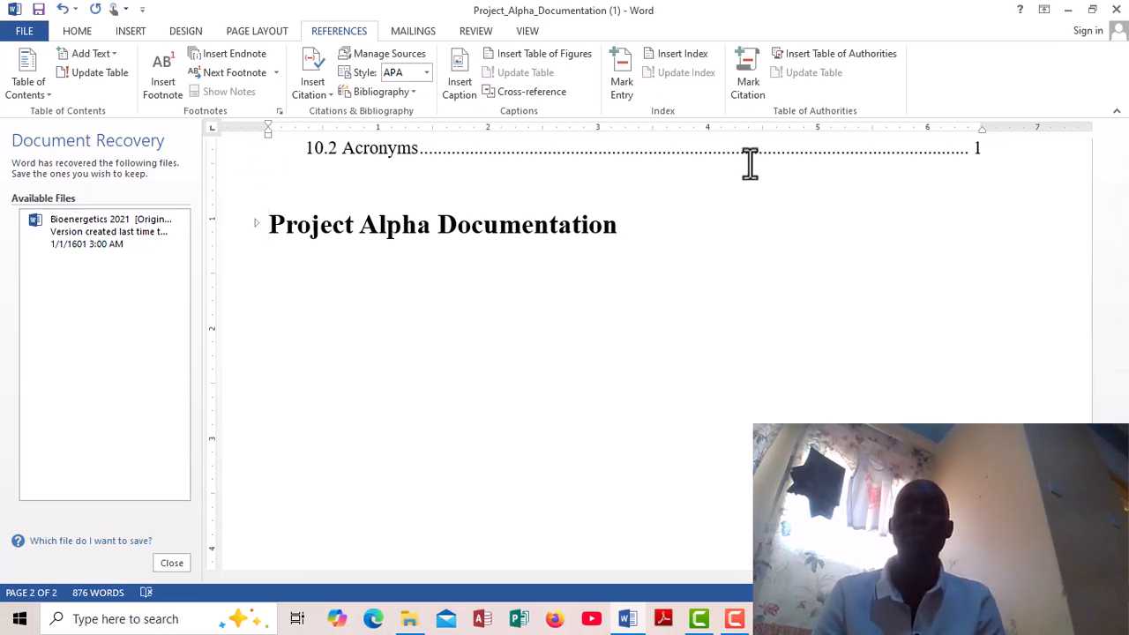
- Add the words "TABLE OF" in front of the Contents title above the table of contents entries
{"action": "left_click", "coordinate": [835, 167]}
{"action": "scroll", "coordinate": [835, 168], "scroll_direction": "up", "scroll_amount": 4}
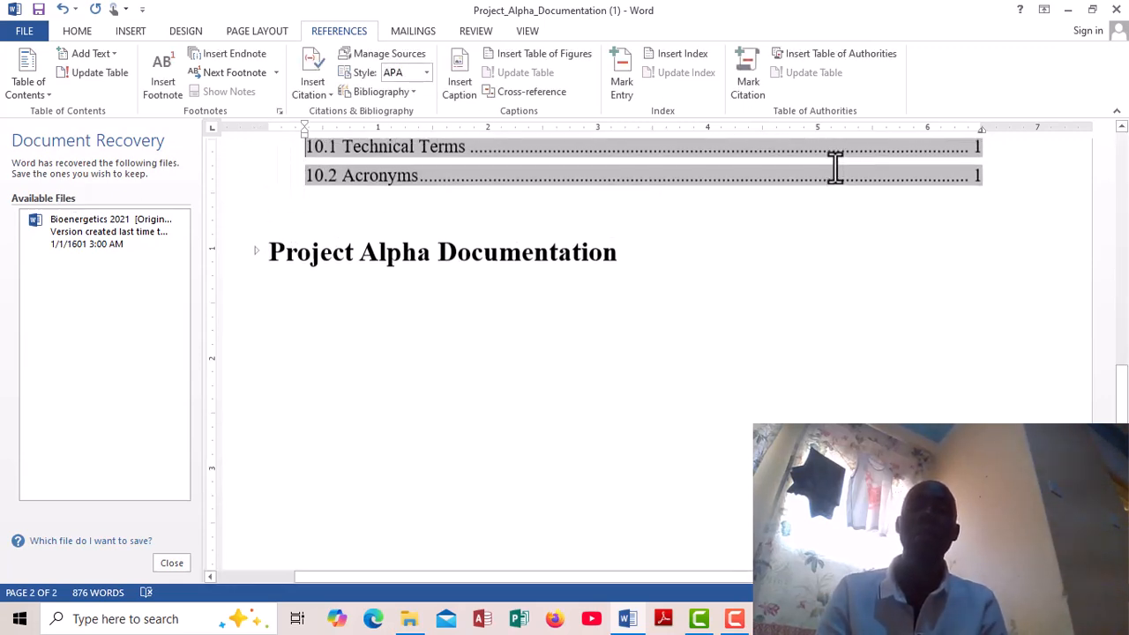
{"action": "scroll", "coordinate": [835, 167], "scroll_direction": "up", "scroll_amount": 5}
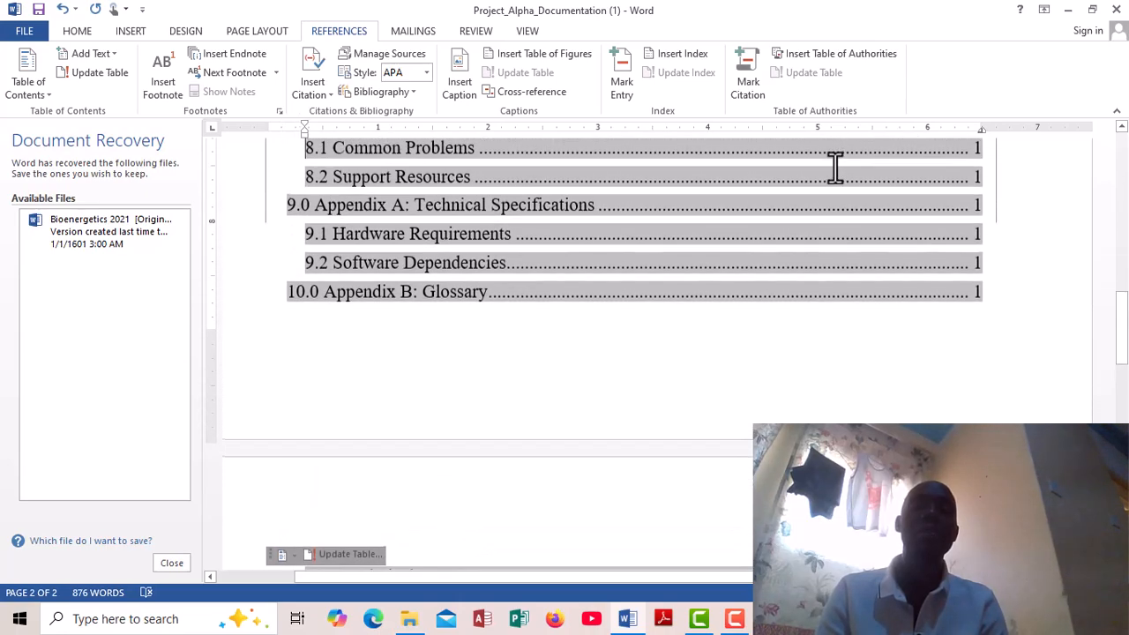
{"action": "scroll", "coordinate": [836, 167], "scroll_direction": "up", "scroll_amount": 6}
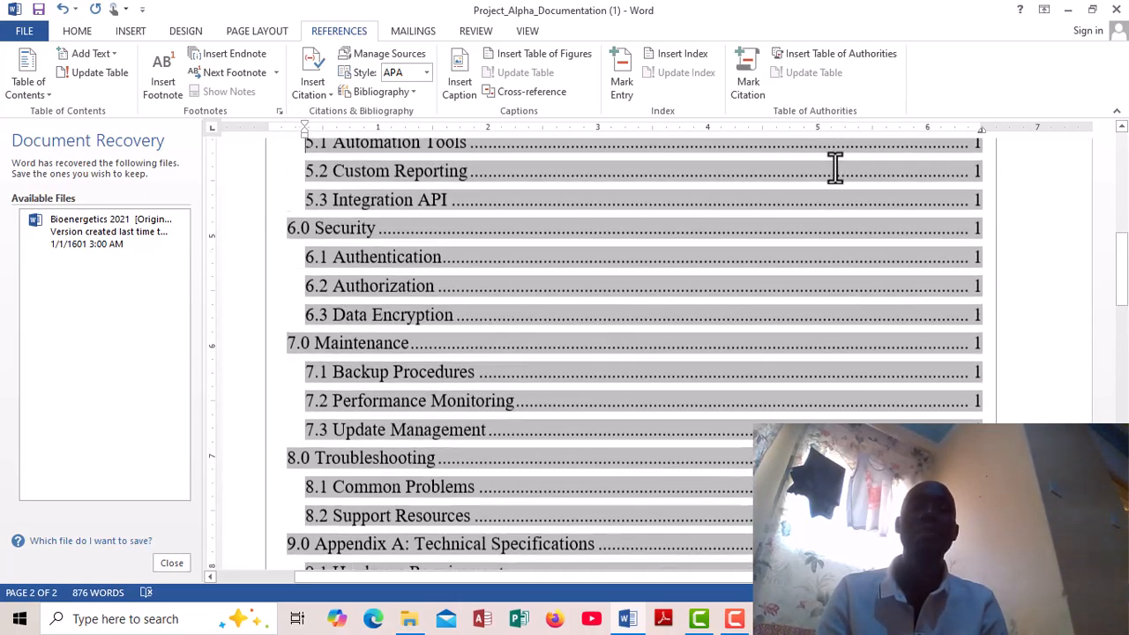
{"action": "scroll", "coordinate": [836, 168], "scroll_direction": "up", "scroll_amount": 3}
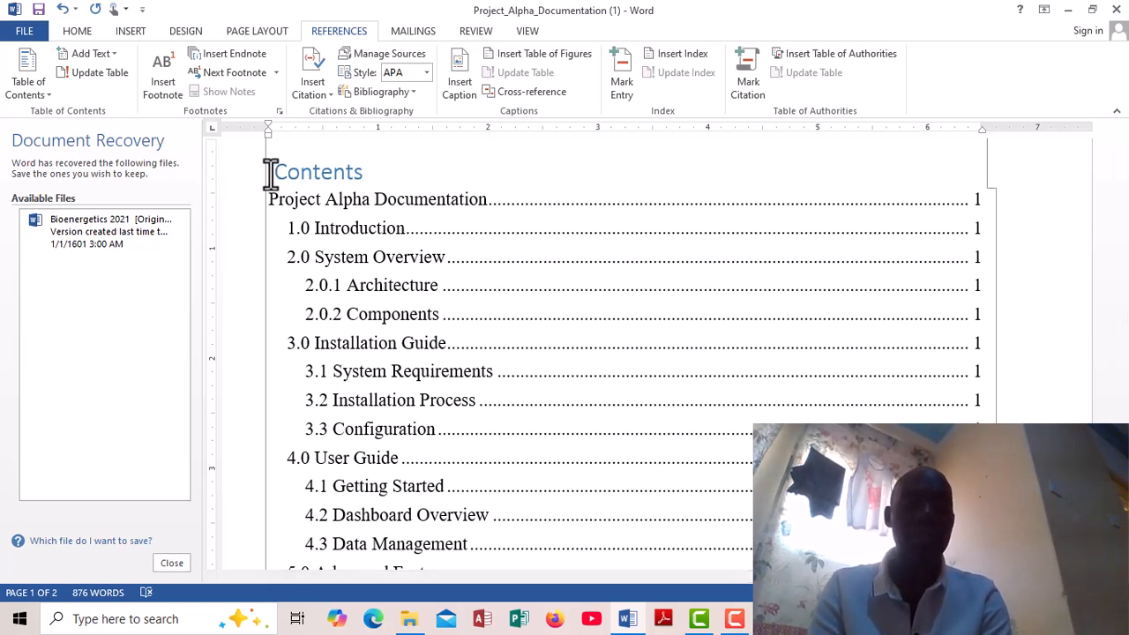
{"action": "type", "text": "t"}
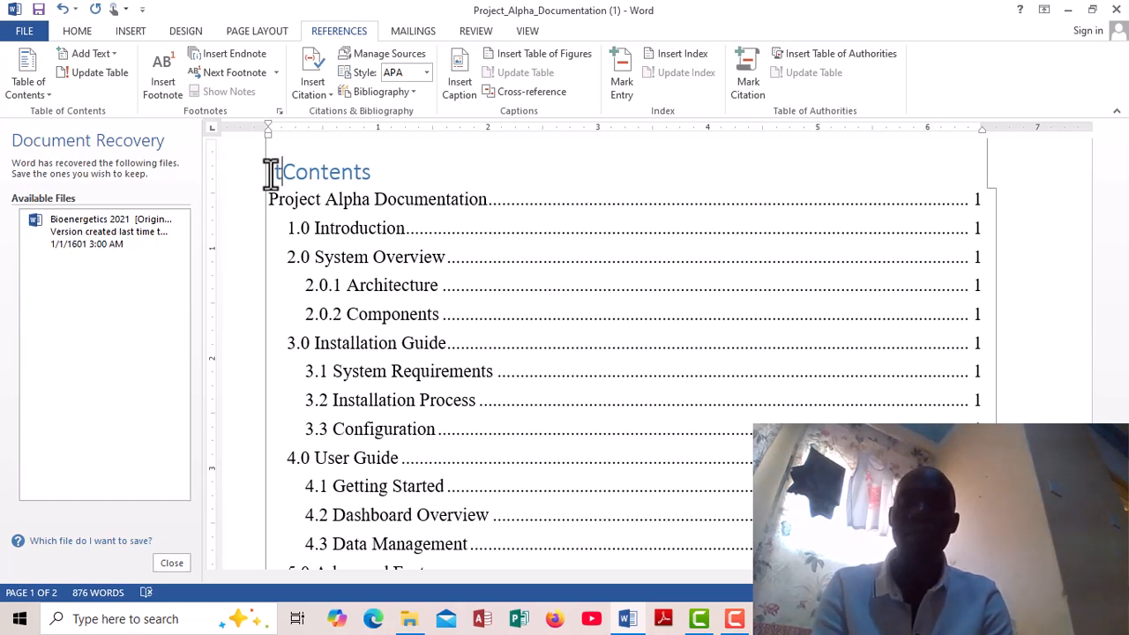
{"action": "key", "text": "BackSpace"}
{"action": "type", "text": "TAB"}
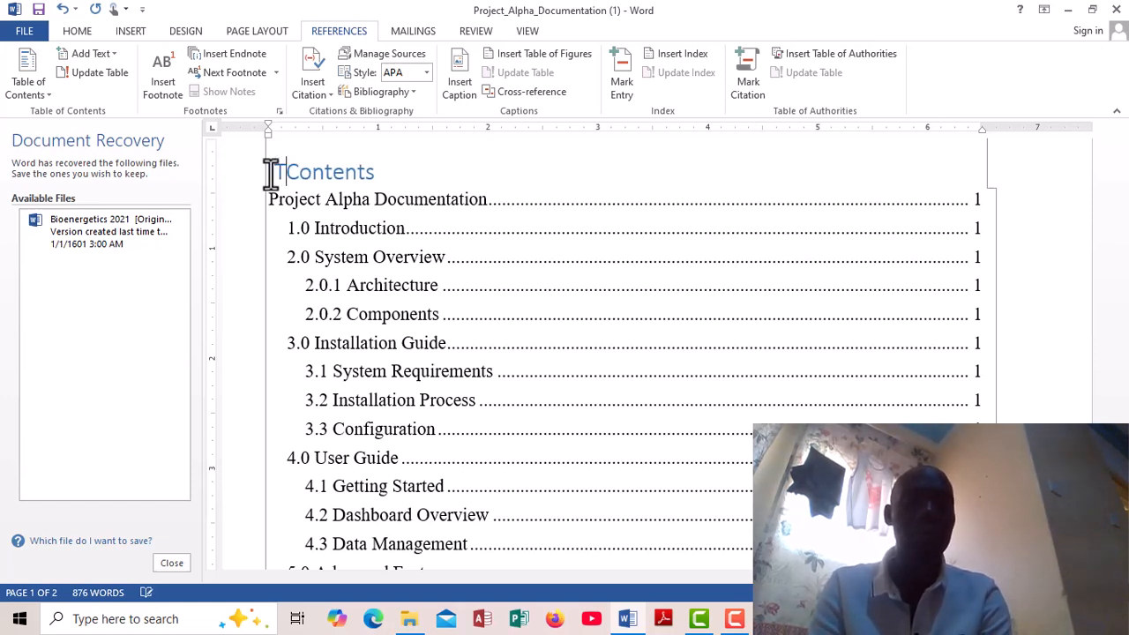
{"action": "type", "text": "L"}
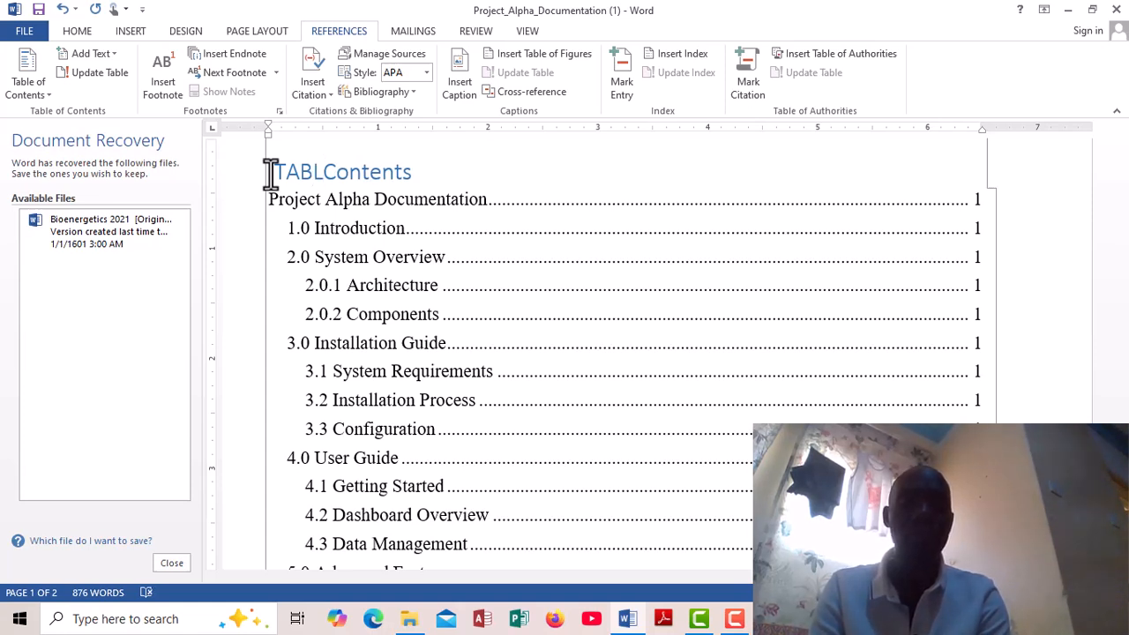
{"action": "type", "text": "E"}
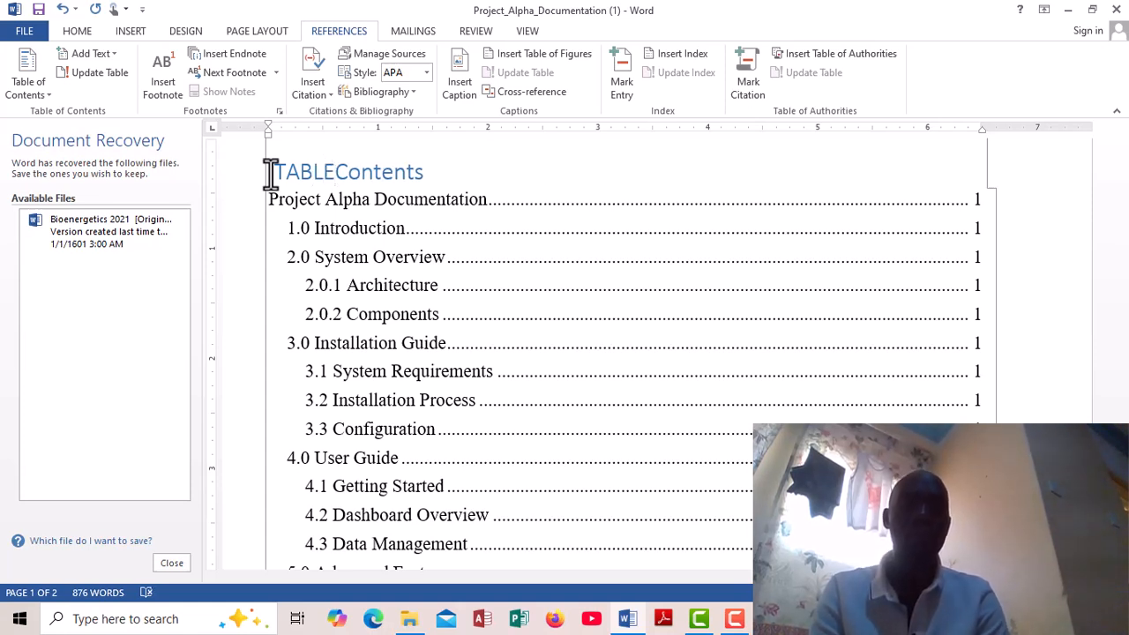
{"action": "type", "text": " OF"}
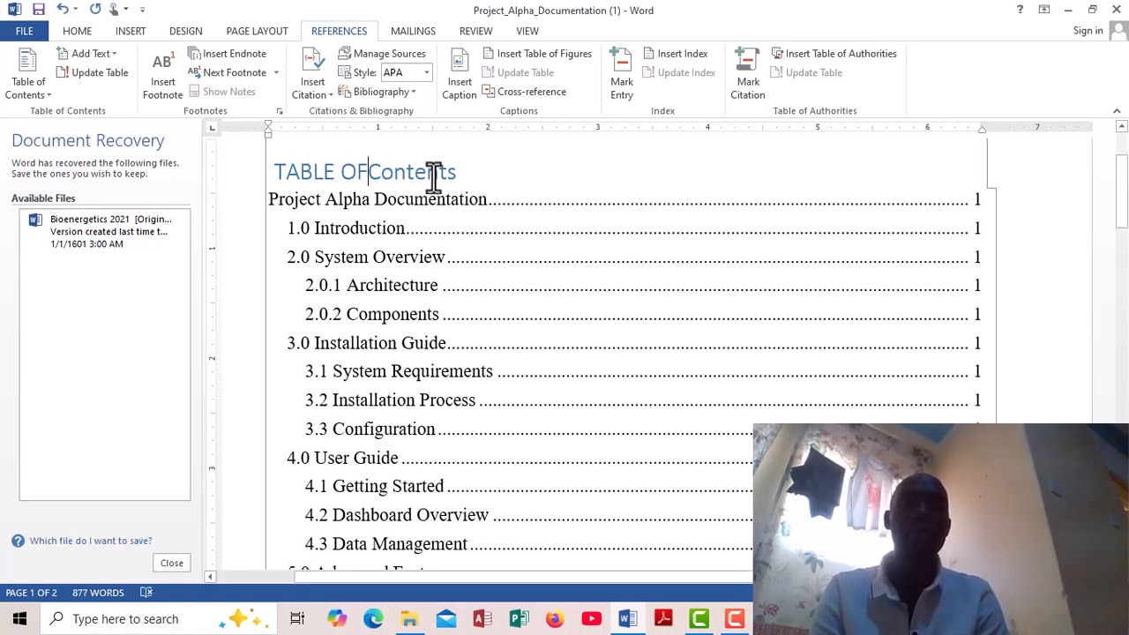
{"action": "key", "text": "BackSpace"}
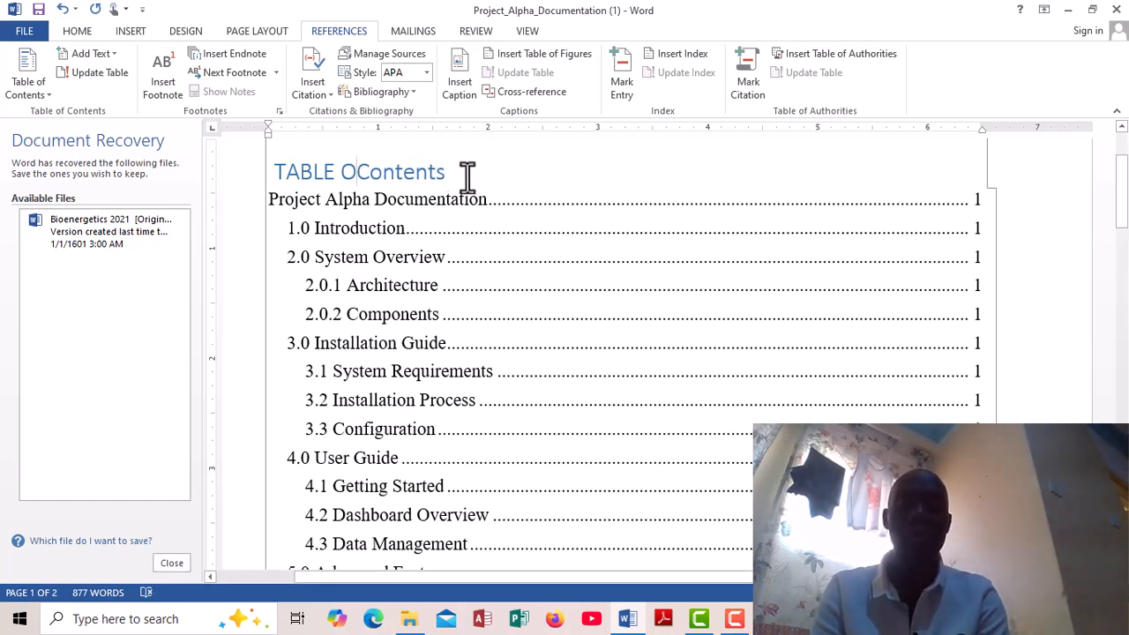
{"action": "type", "text": "F"}
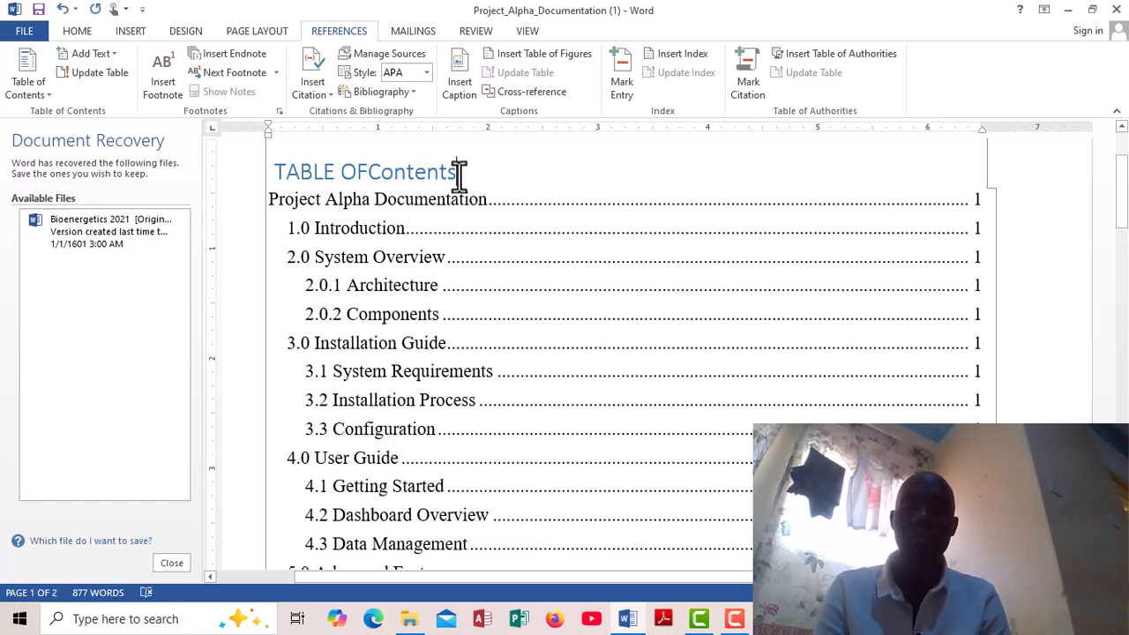
- Change the word Contents in the title to uppercase and separate it from OF, giving "TABLE OF CONTENTS"
{"action": "key", "text": "BackSpace"}
{"action": "key", "text": "BackSpace"}
{"action": "key", "text": "BackSpace"}
{"action": "key", "text": "BackSpace"}
{"action": "key", "text": "BackSpace"}
{"action": "key", "text": "BackSpace"}
{"action": "key", "text": "BackSpace"}
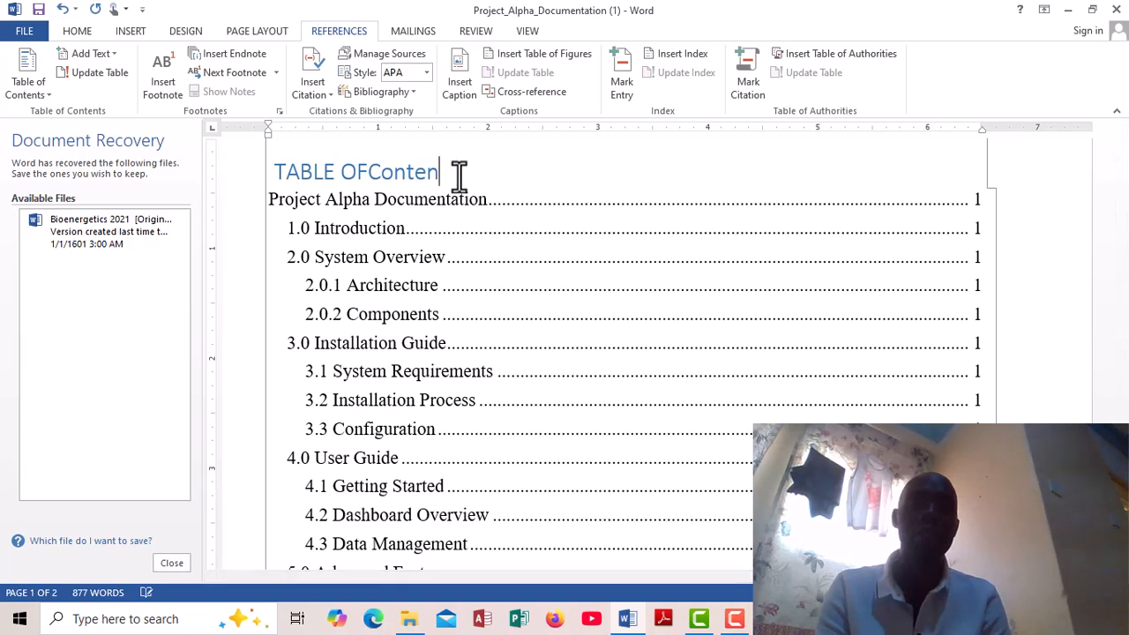
{"action": "key", "text": "BackSpace"}
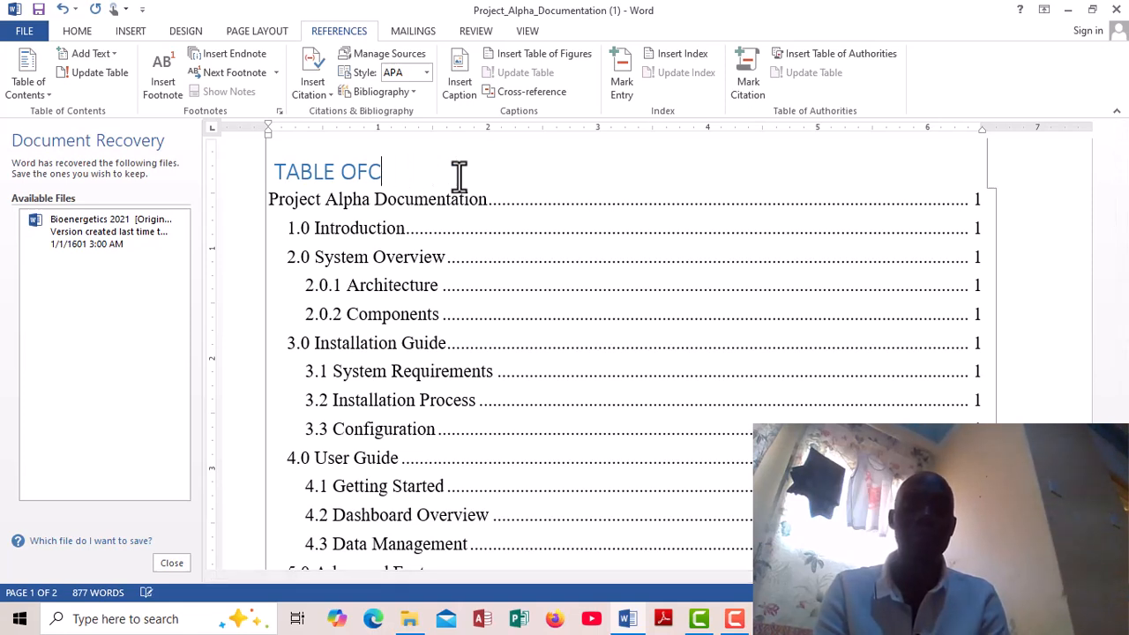
{"action": "type", "text": "O"}
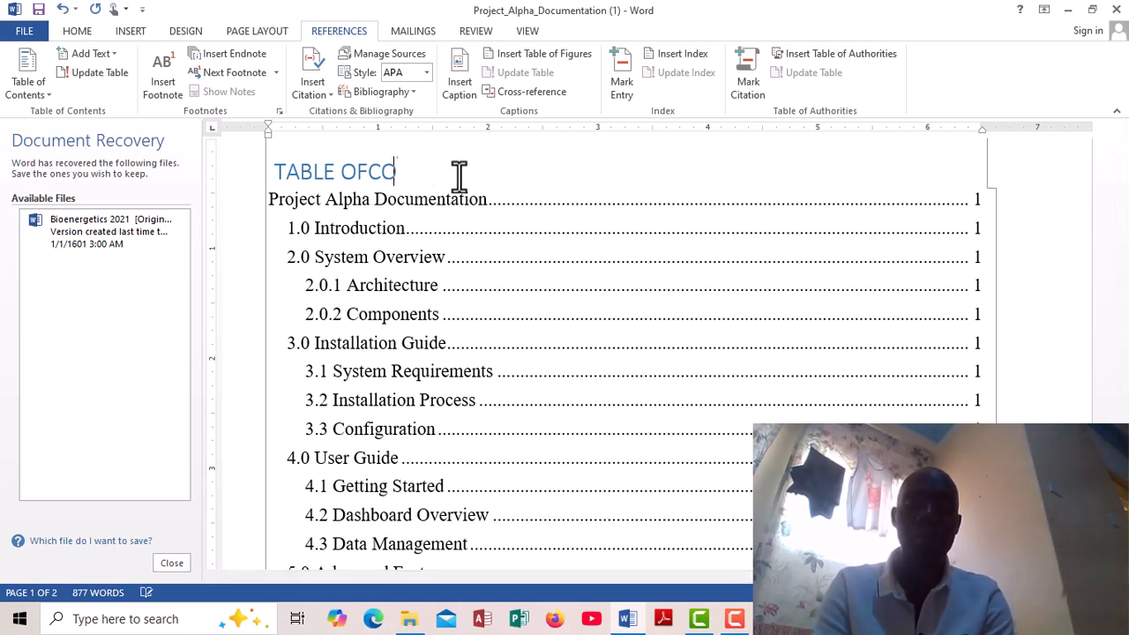
{"action": "type", "text": "NTE"}
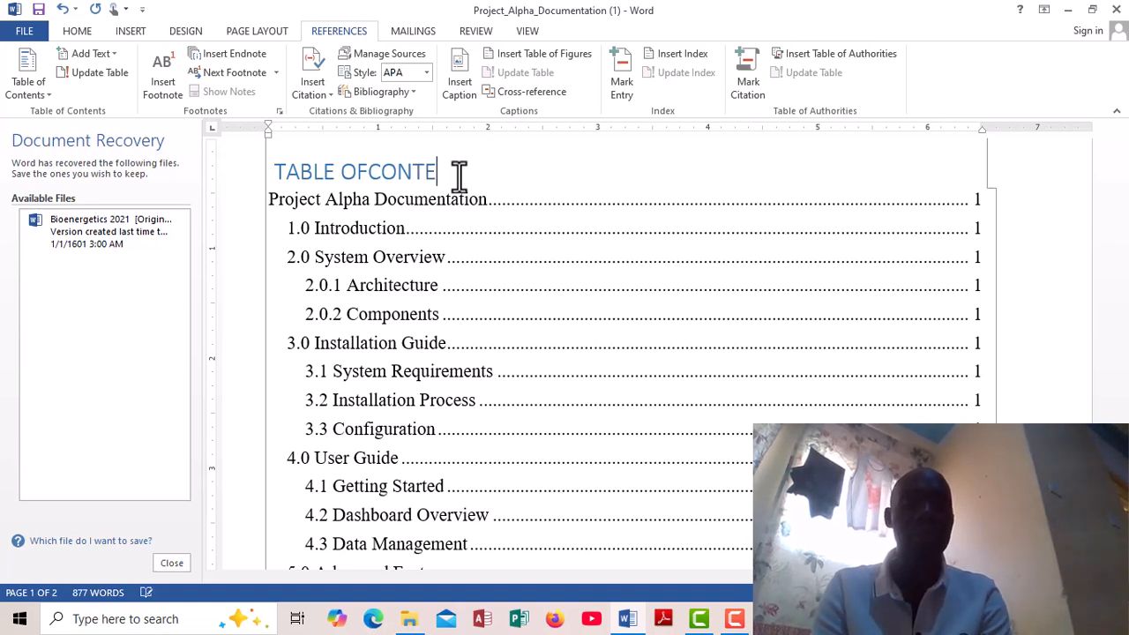
{"action": "type", "text": "NTS"}
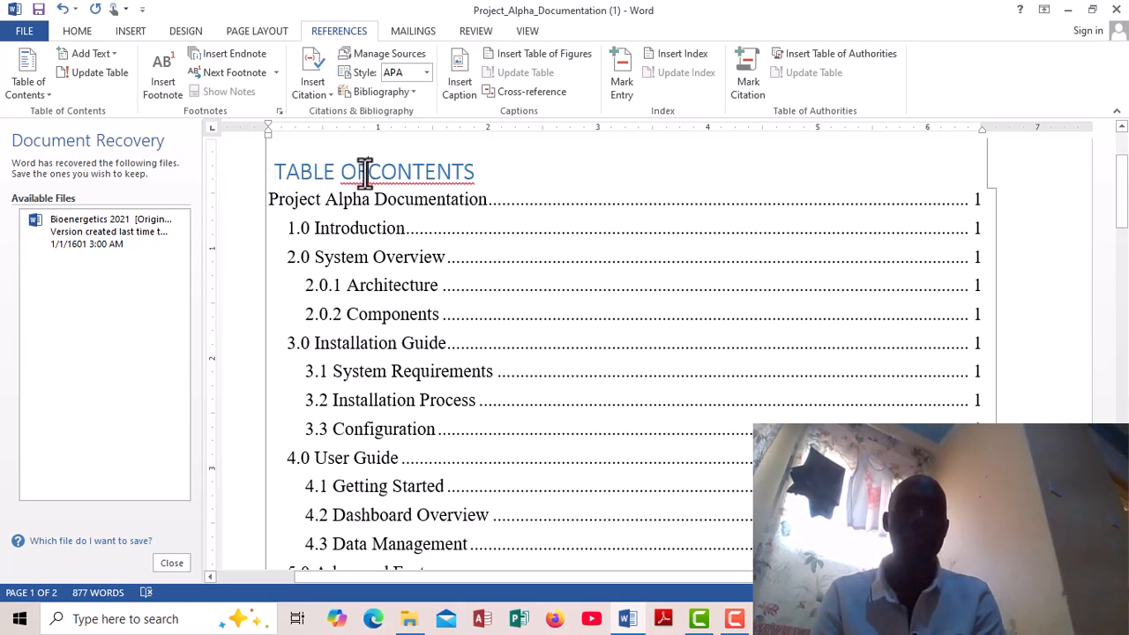
{"action": "left_click", "coordinate": [365, 172]}
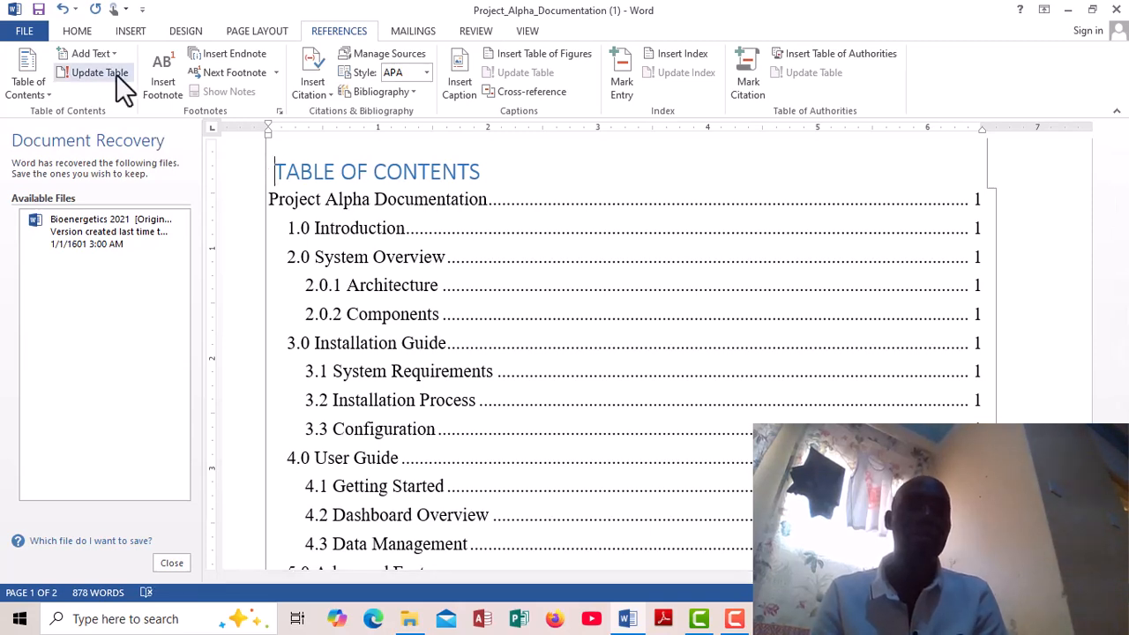
- Center the TABLE OF CONTENTS title and make it bold
{"action": "left_click", "coordinate": [77, 29]}
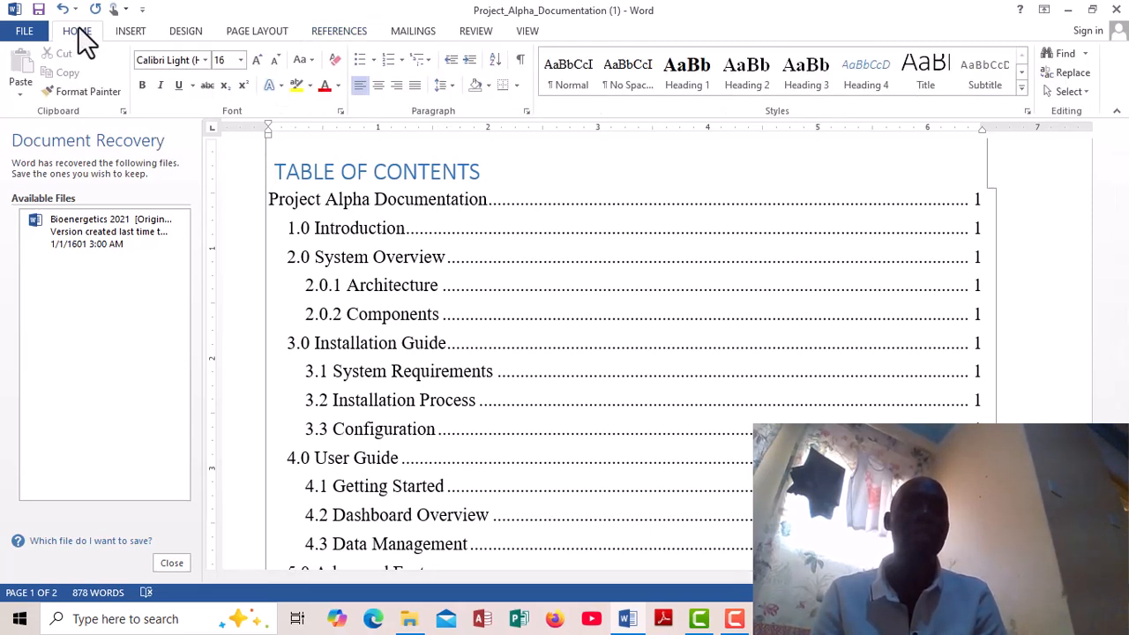
{"action": "left_click", "coordinate": [398, 84]}
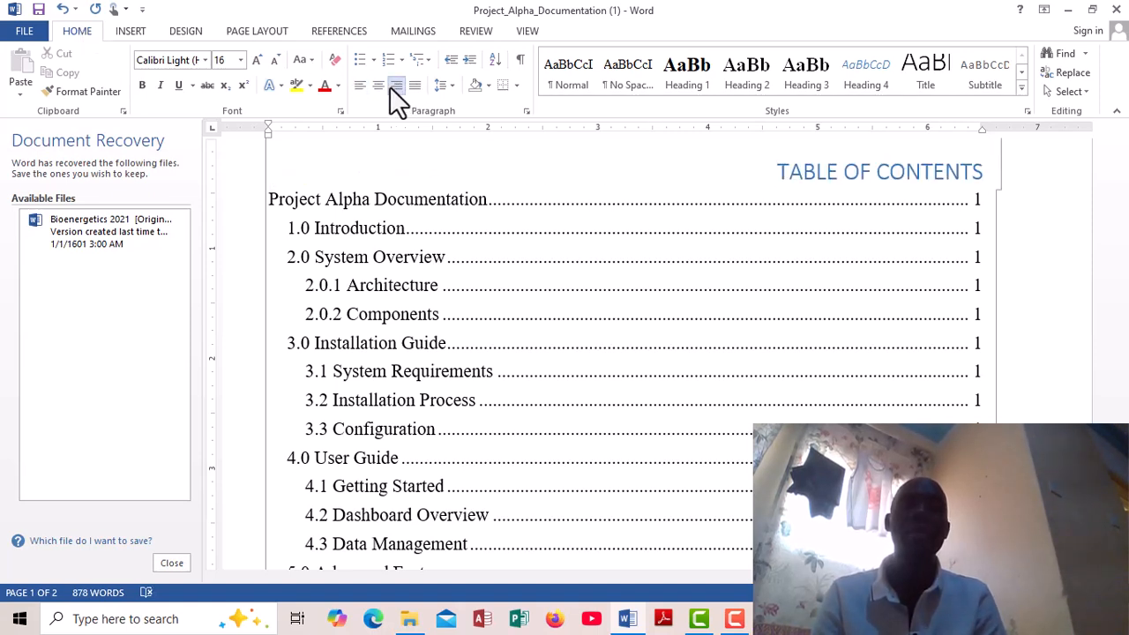
{"action": "left_click", "coordinate": [380, 84]}
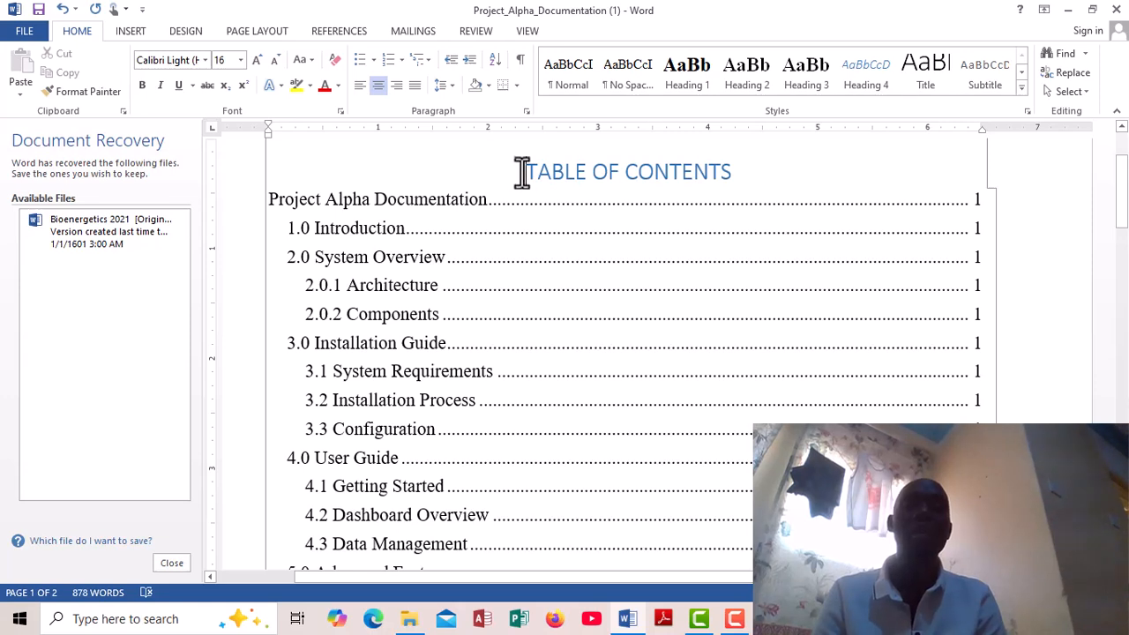
{"action": "left_click_drag", "start_coordinate": [526, 173], "coordinate": [688, 192]}
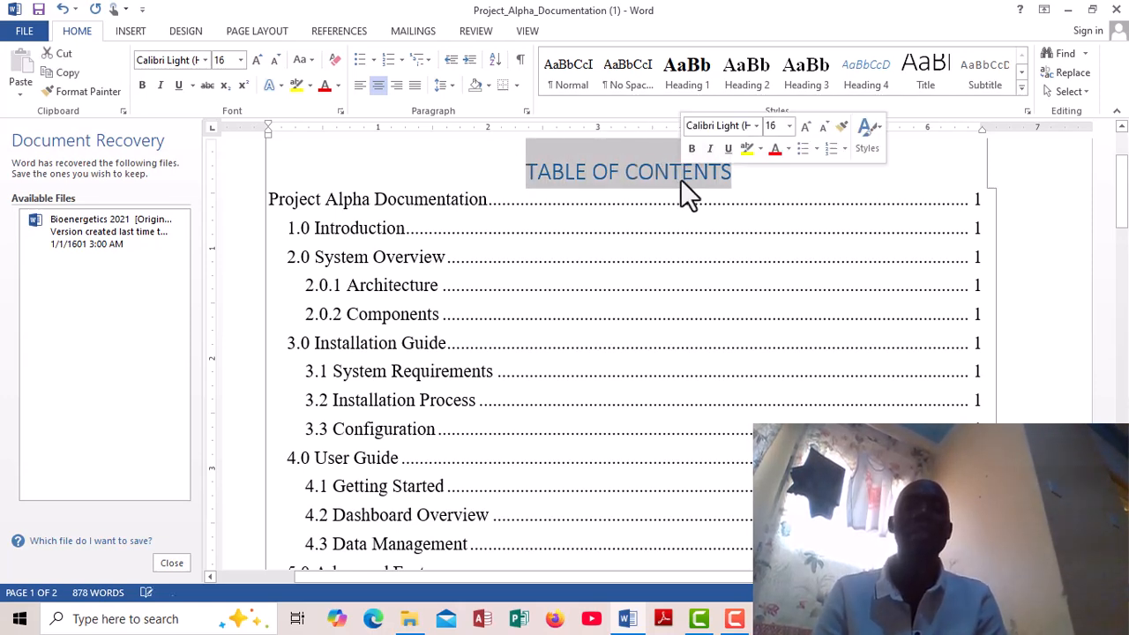
{"action": "left_click", "coordinate": [144, 86]}
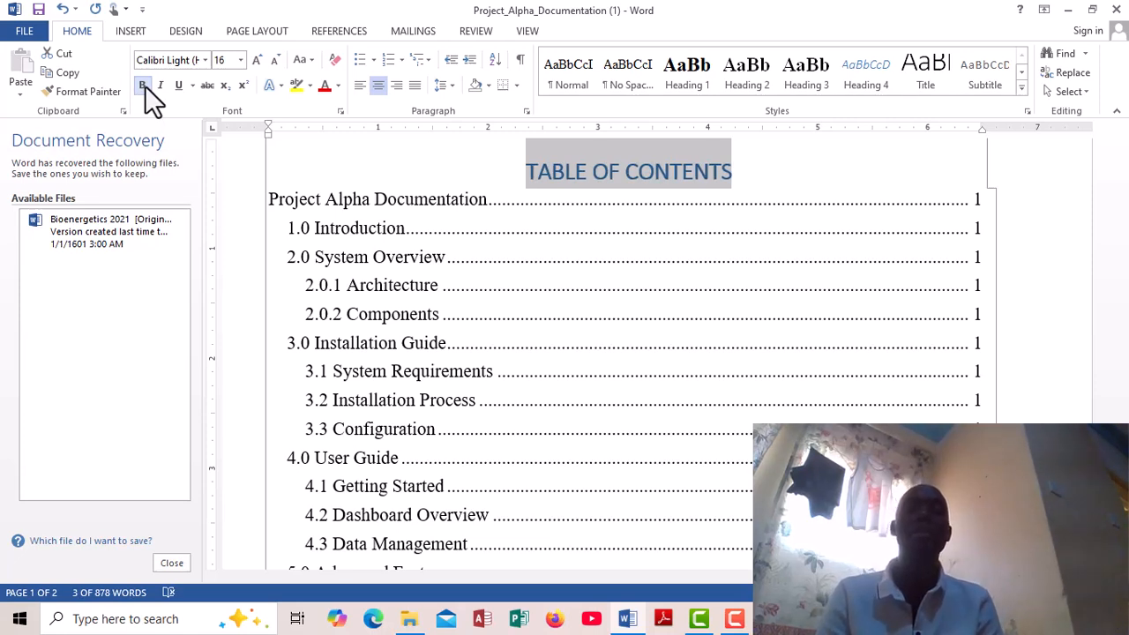